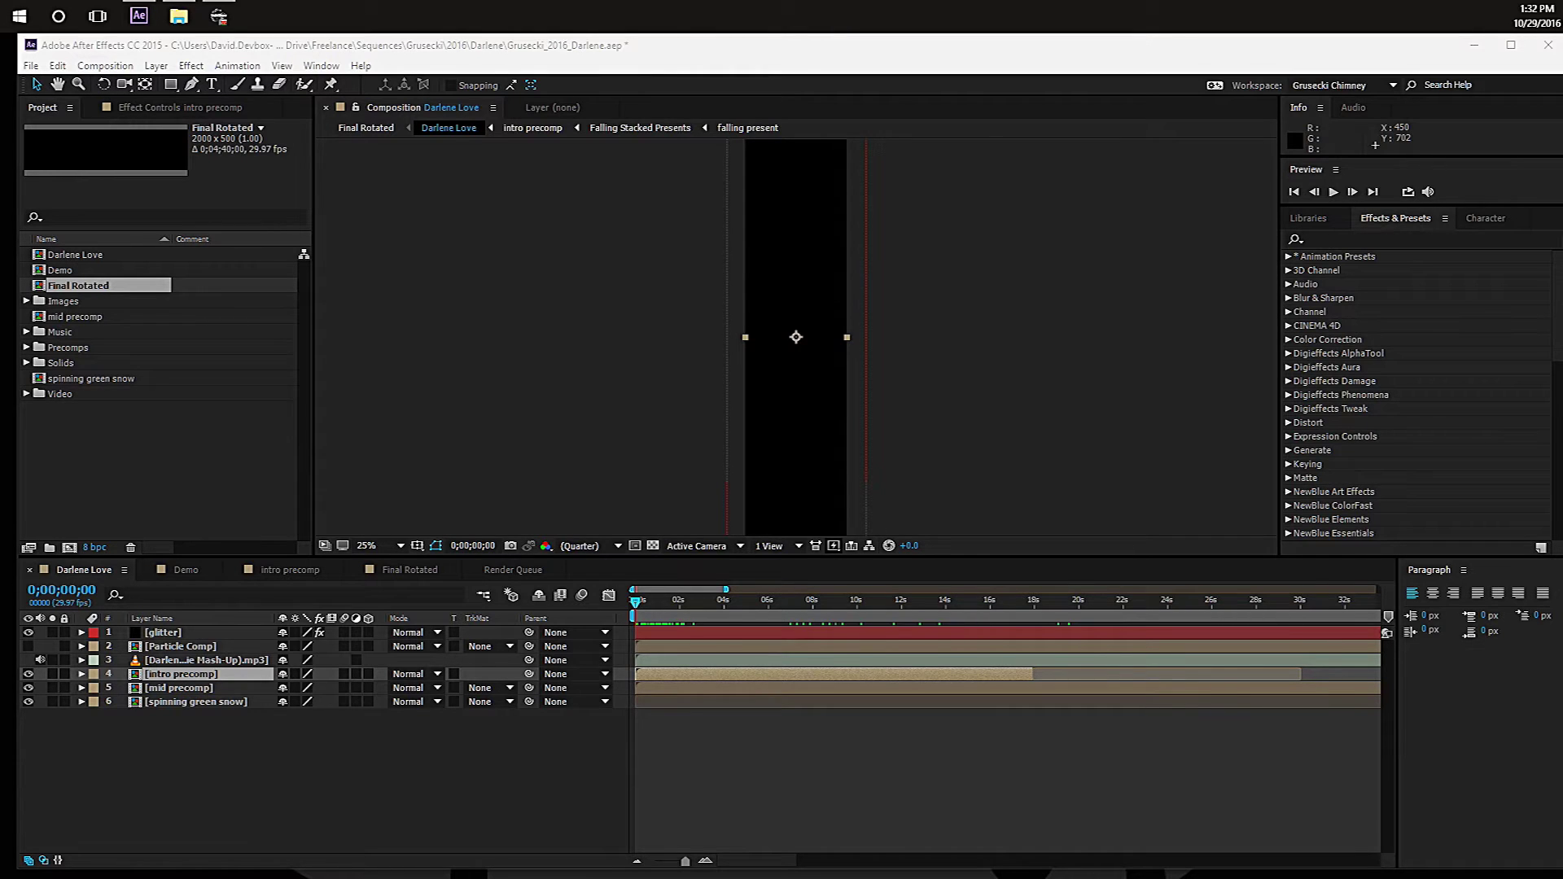
# Switch to File Explorer and browse the image and artwork files in the Darlene folder.
pyautogui.click(178, 17)
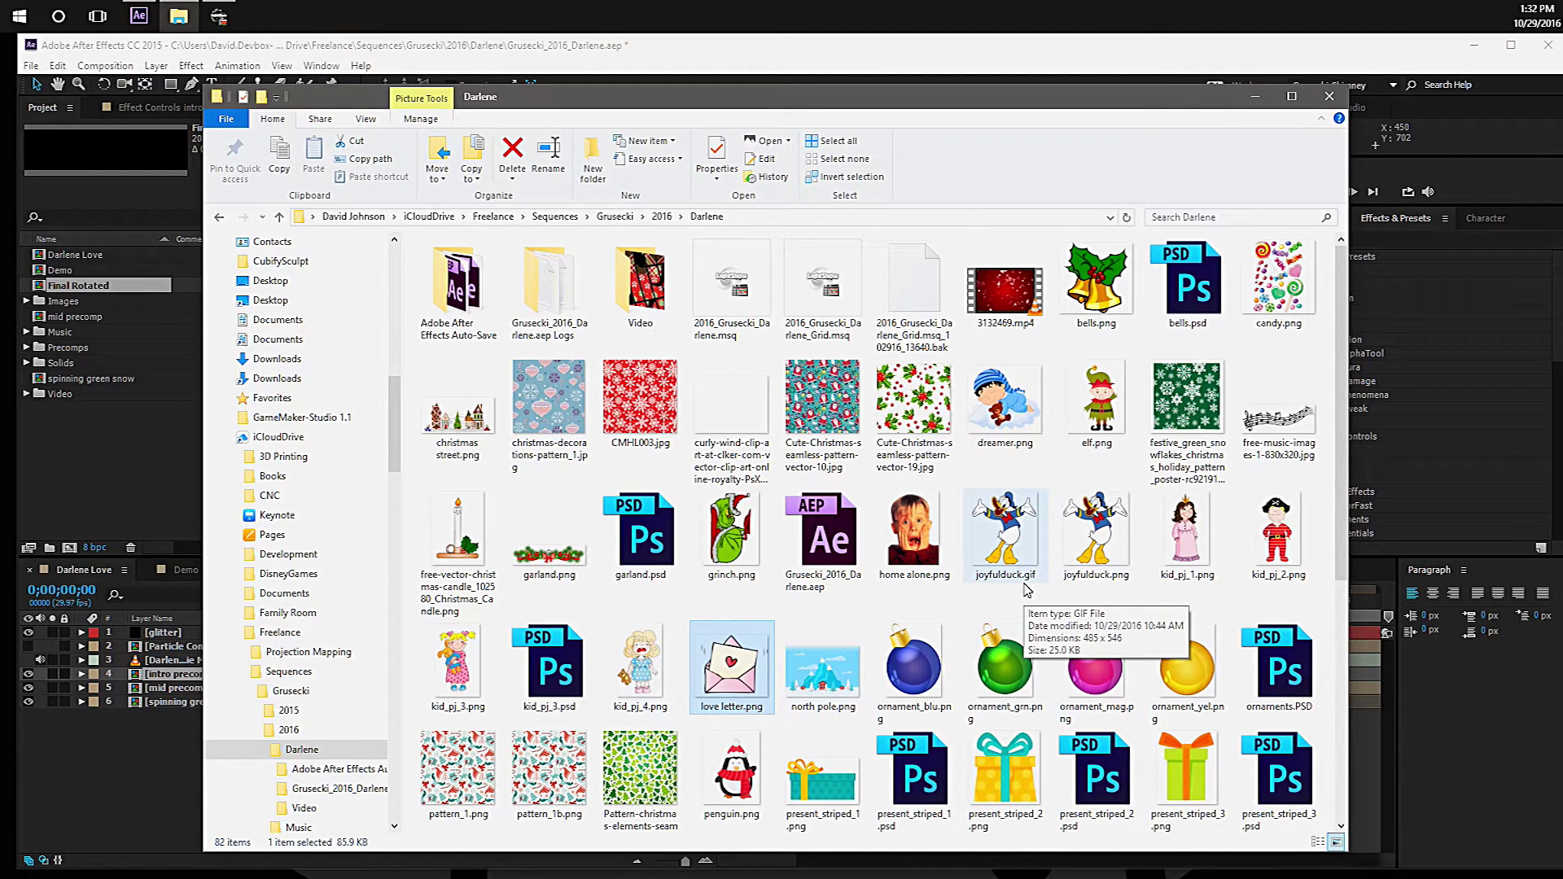
pyautogui.scroll(-3, 819, 627)
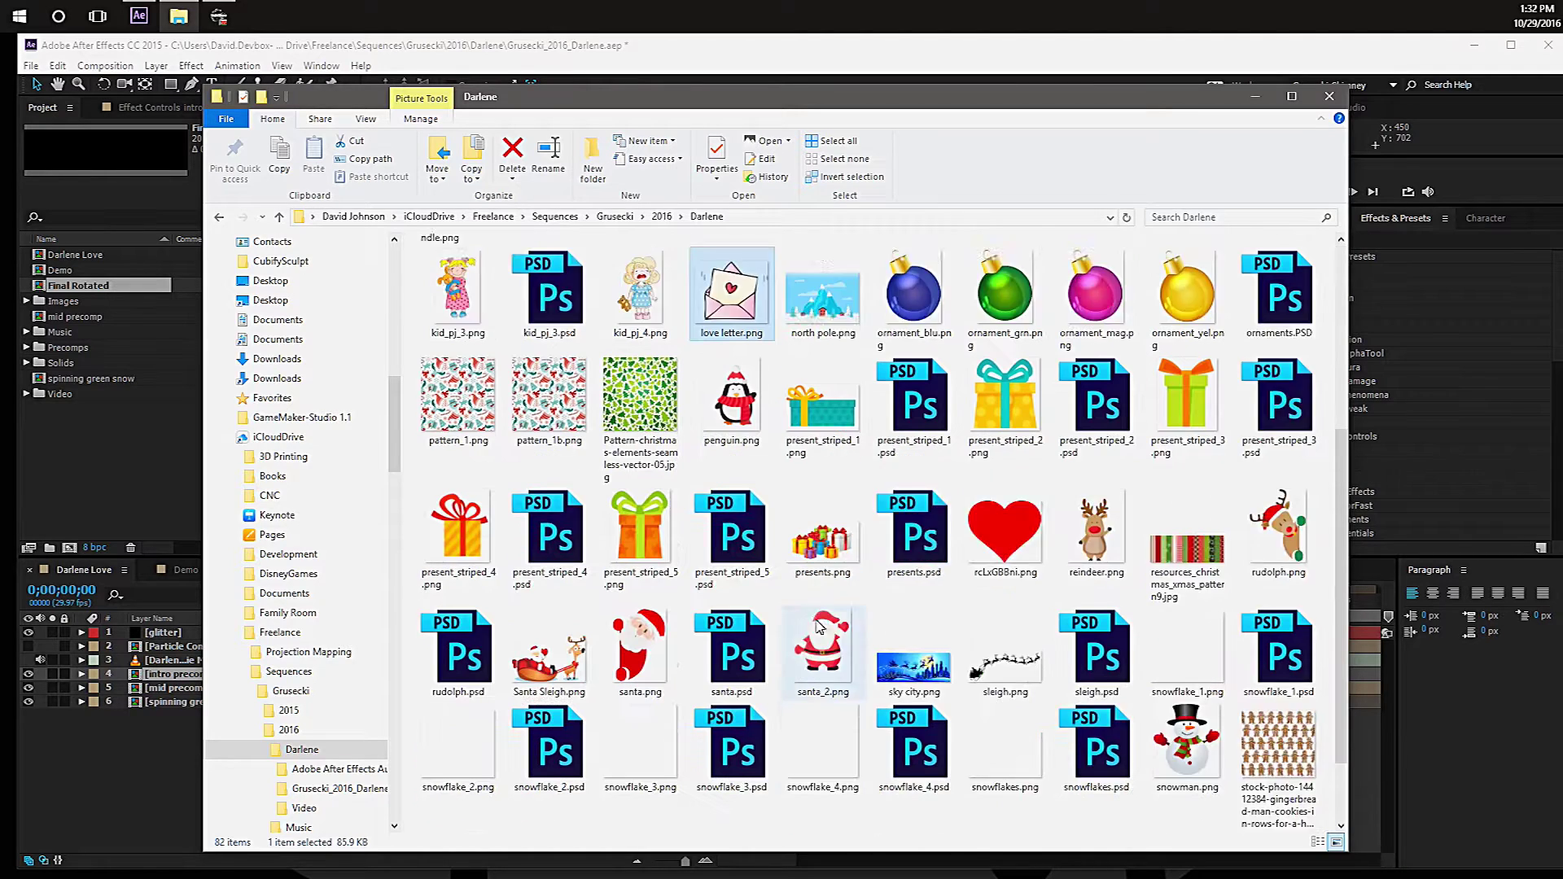
pyautogui.scroll(-1, 819, 627)
pyautogui.scroll(4, 810, 651)
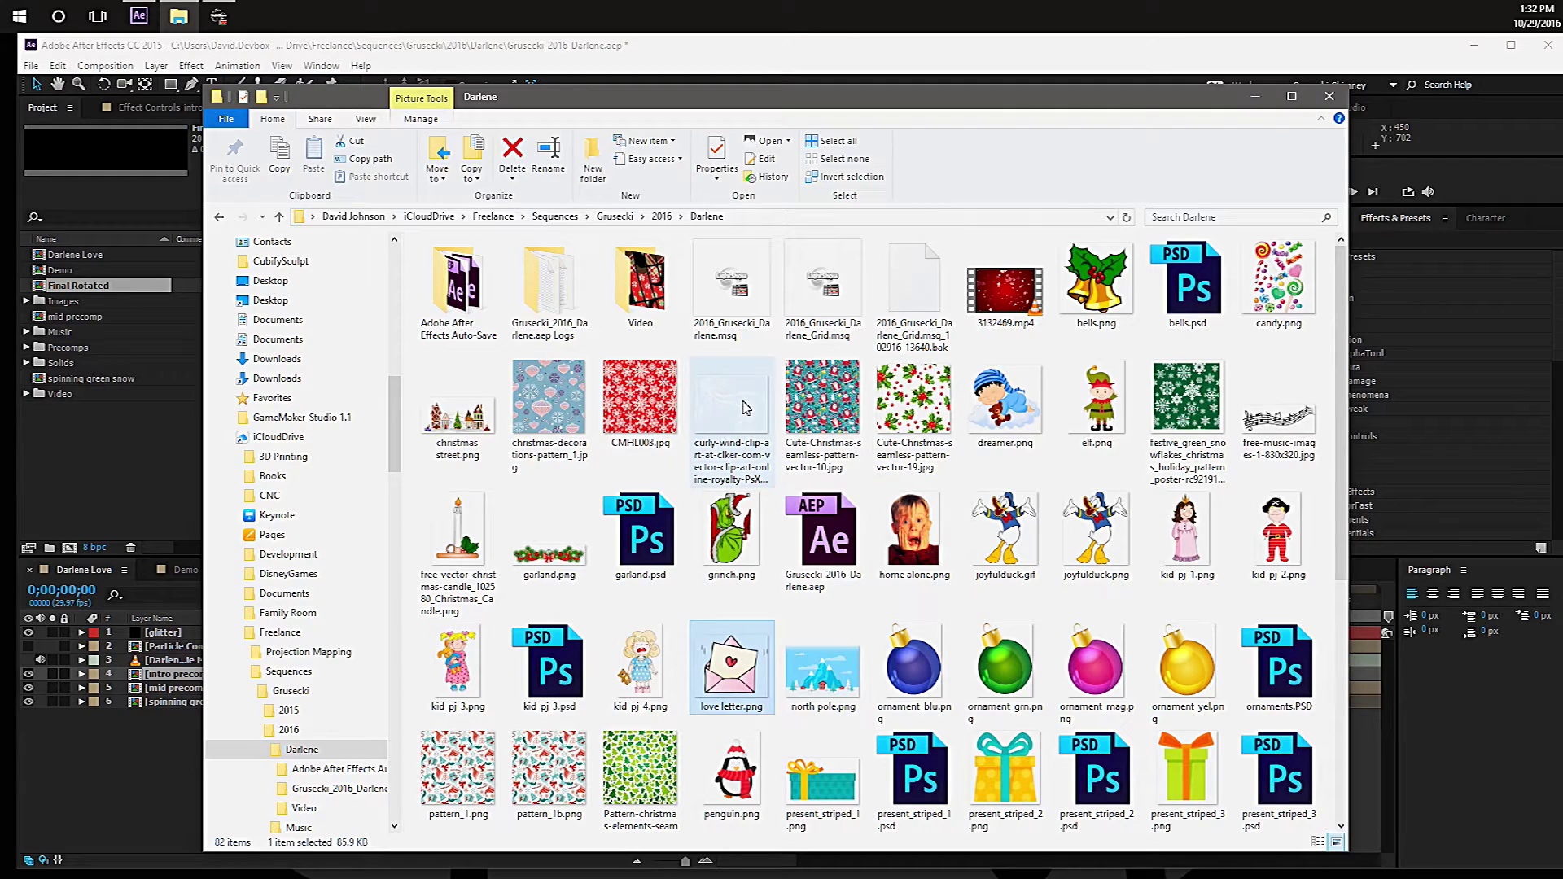
# Switch back to After Effects, expand the Images folder in the project, and examine the thumbnails of its image files one after another.
pyautogui.hotkey('alt', 'Tab')
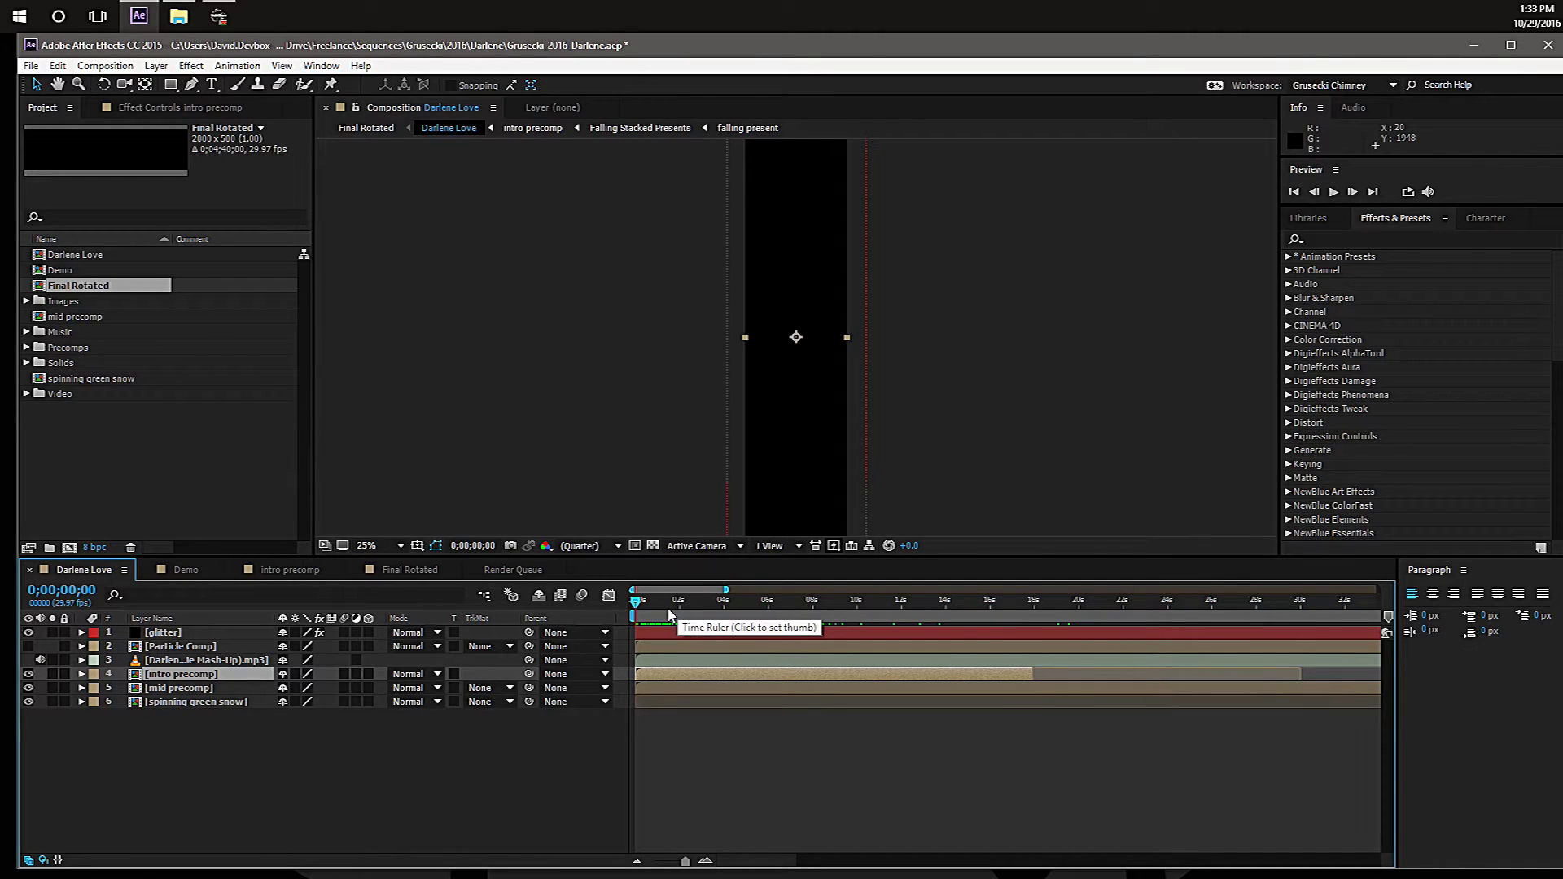
pyautogui.click(27, 301)
pyautogui.click(105, 332)
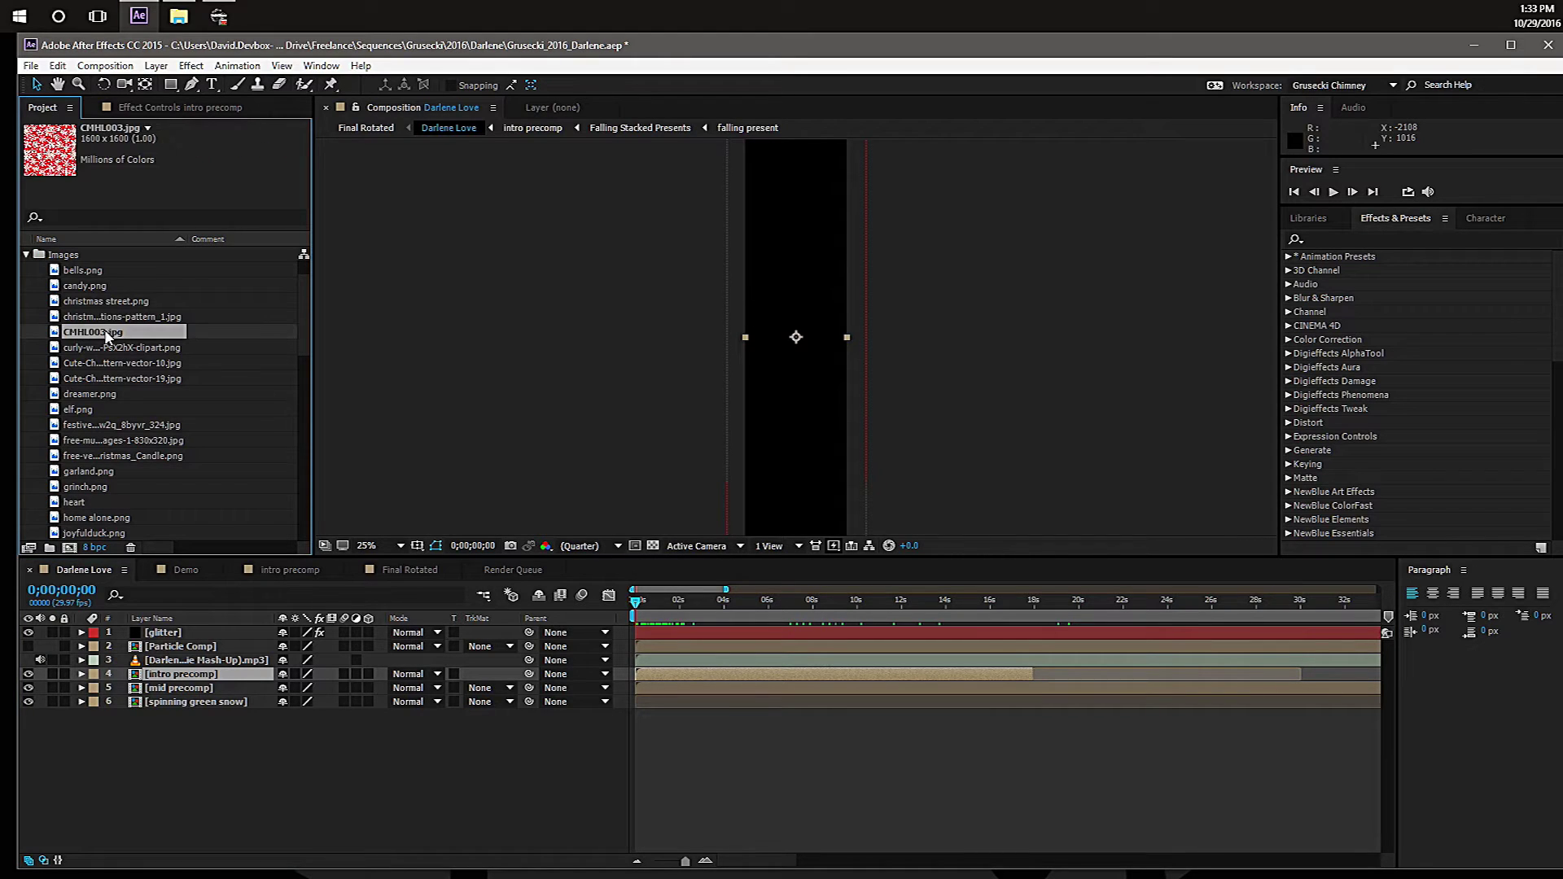
pyautogui.click(110, 379)
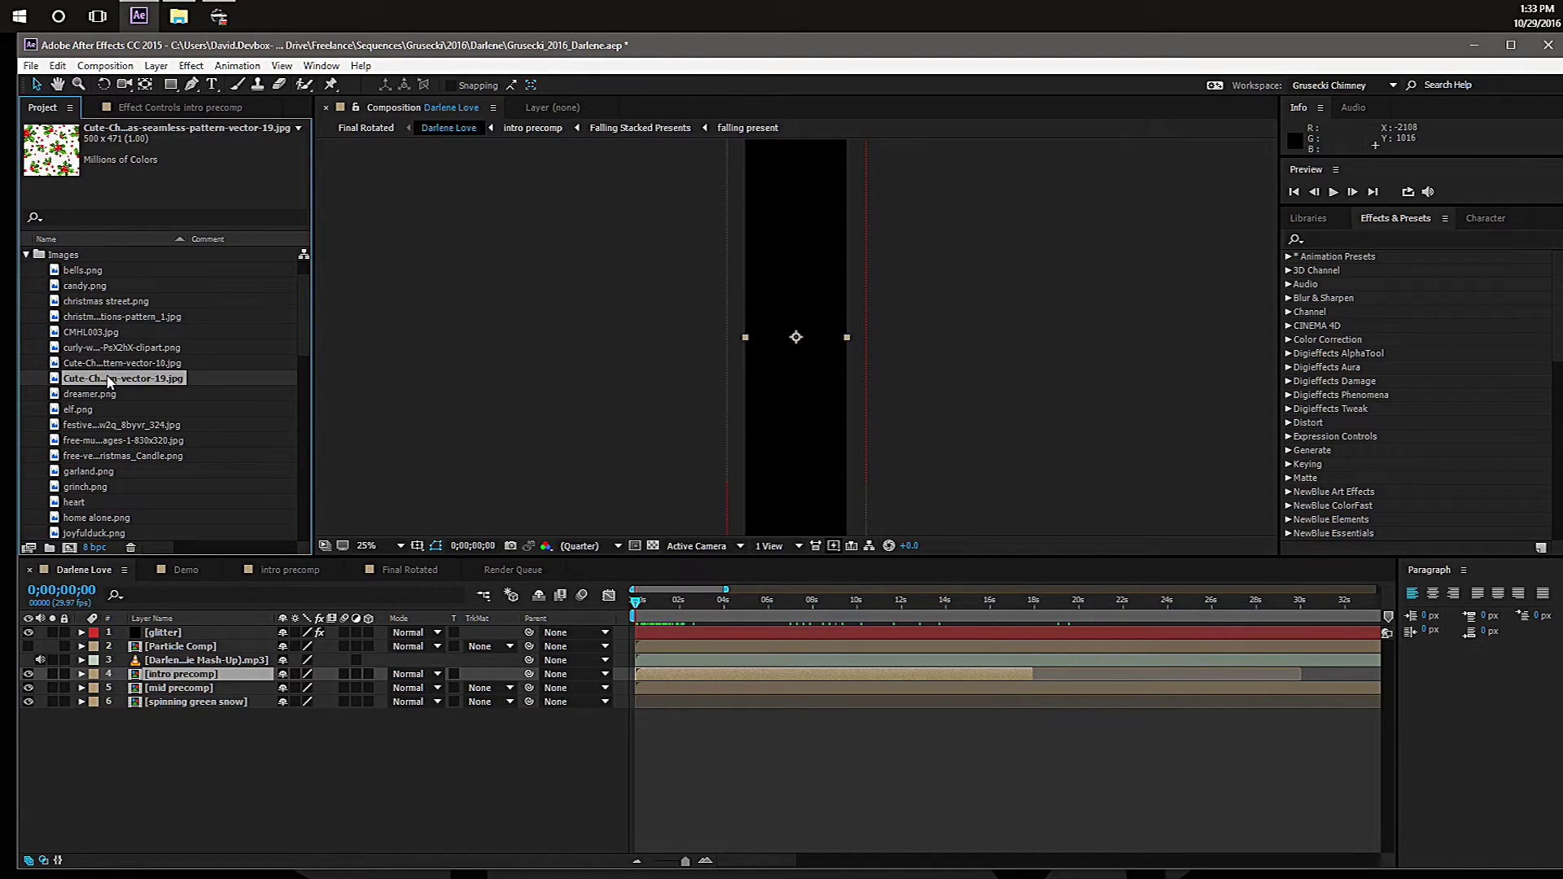
pyautogui.press('Down')
pyautogui.press('Down')
pyautogui.press('Down')
pyautogui.press('Down')
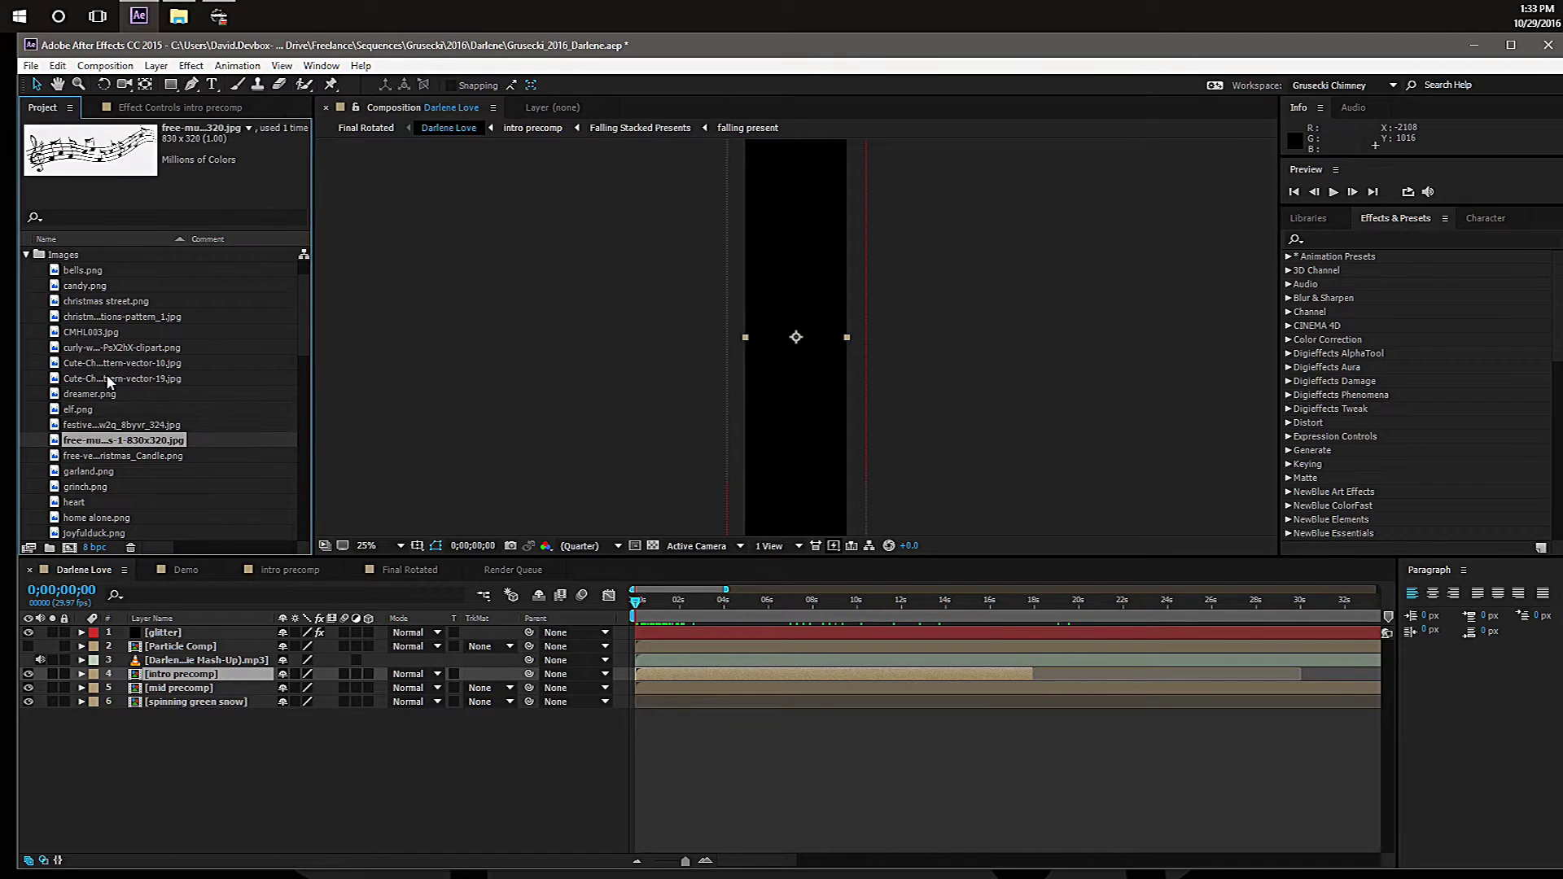
pyautogui.press('Down')
pyautogui.press('Down')
pyautogui.press('Down')
pyautogui.press('Down')
pyautogui.press('Down')
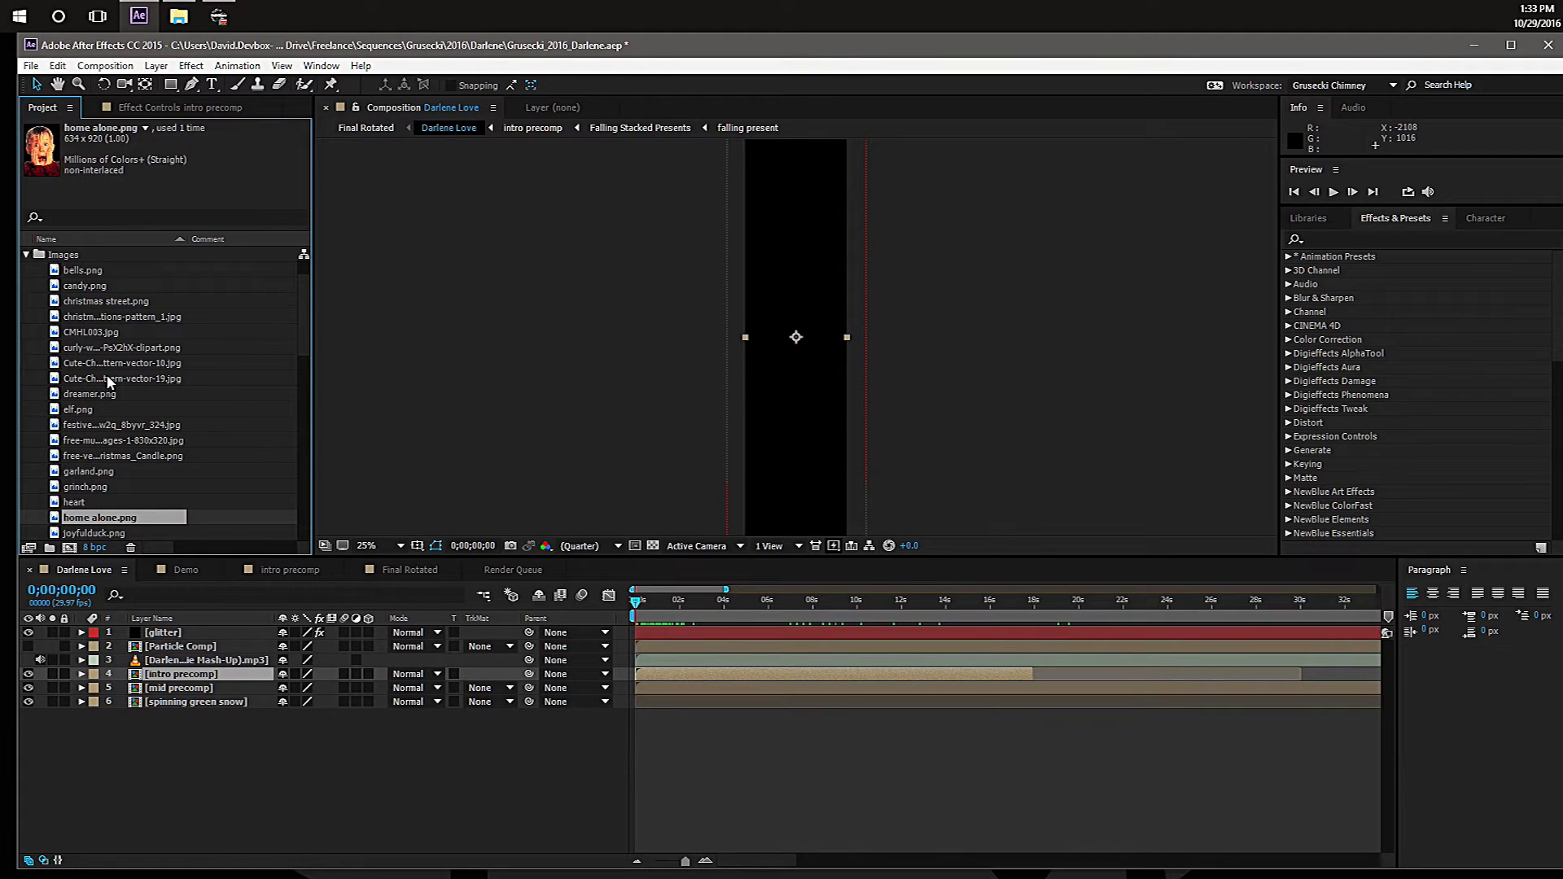
pyautogui.press('Up')
pyautogui.press('Up')
pyautogui.press('Up')
pyautogui.press('Up')
pyautogui.press('Up')
pyautogui.press('Up')
pyautogui.press('Up')
pyautogui.press('Up')
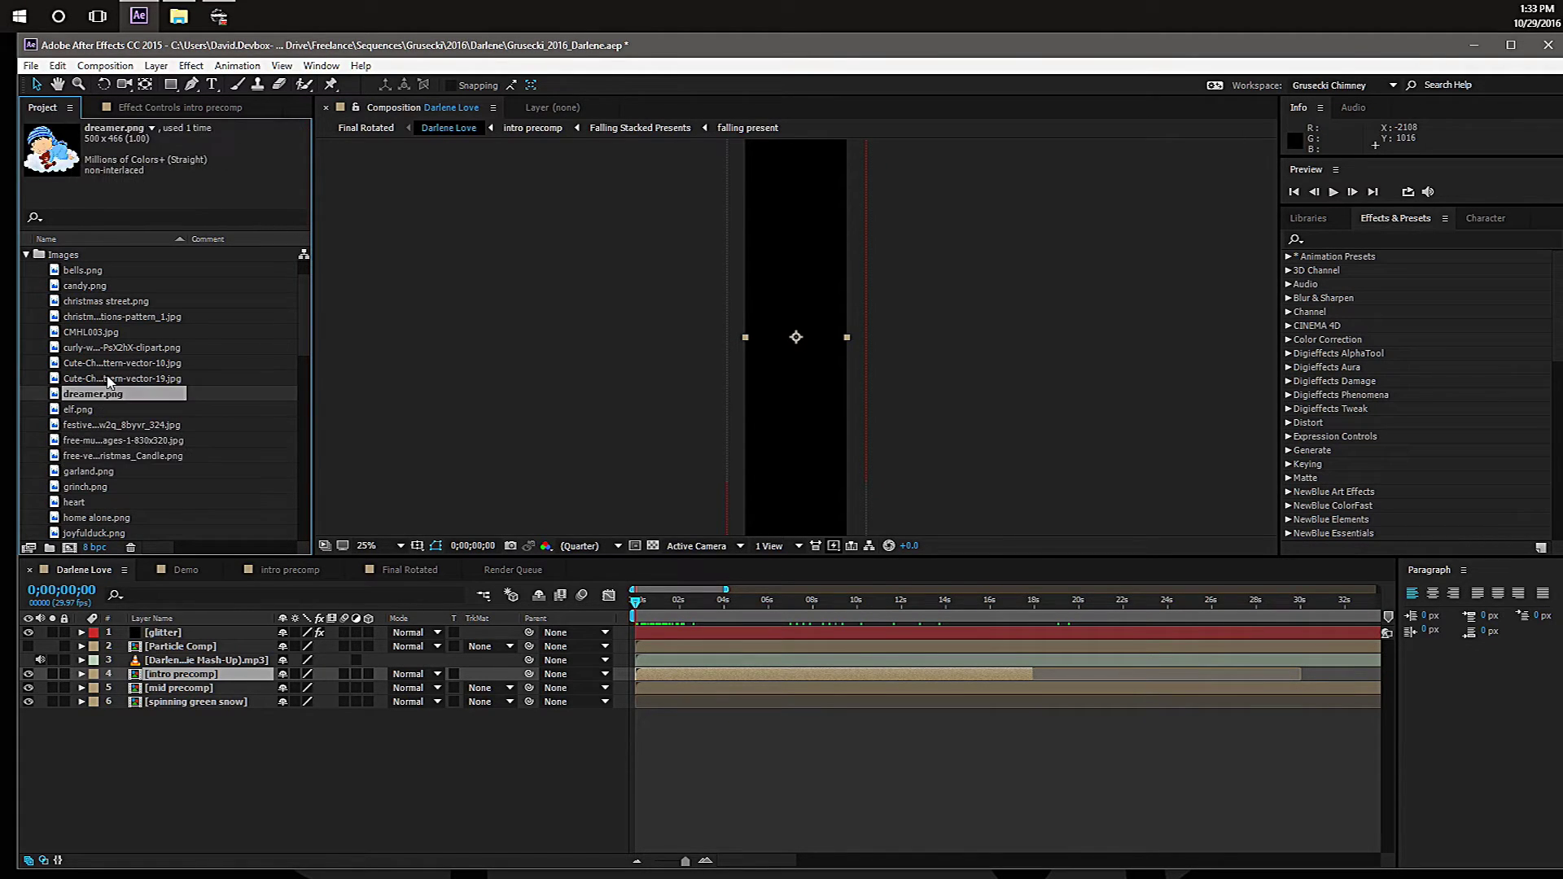
pyautogui.press('Up')
pyautogui.press('Up')
pyautogui.press('Up')
pyautogui.press('Up')
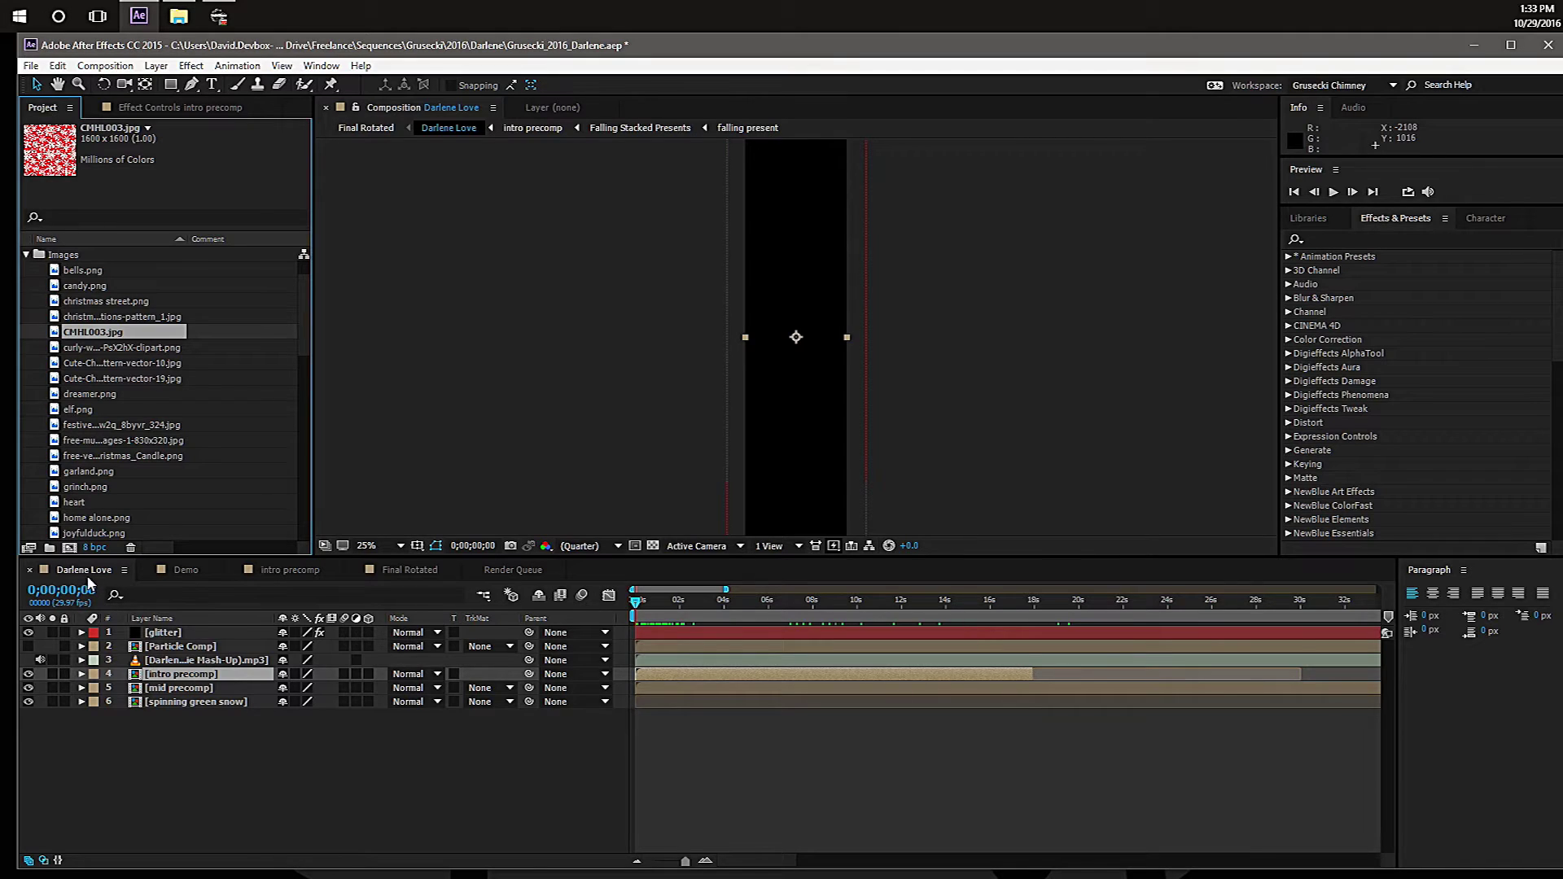
# Open the intro precomp and inspect its santa.png, rudolph.png, snowflakes.png and Falling Stacked Presents layers.
pyautogui.doubleClick(181, 673)
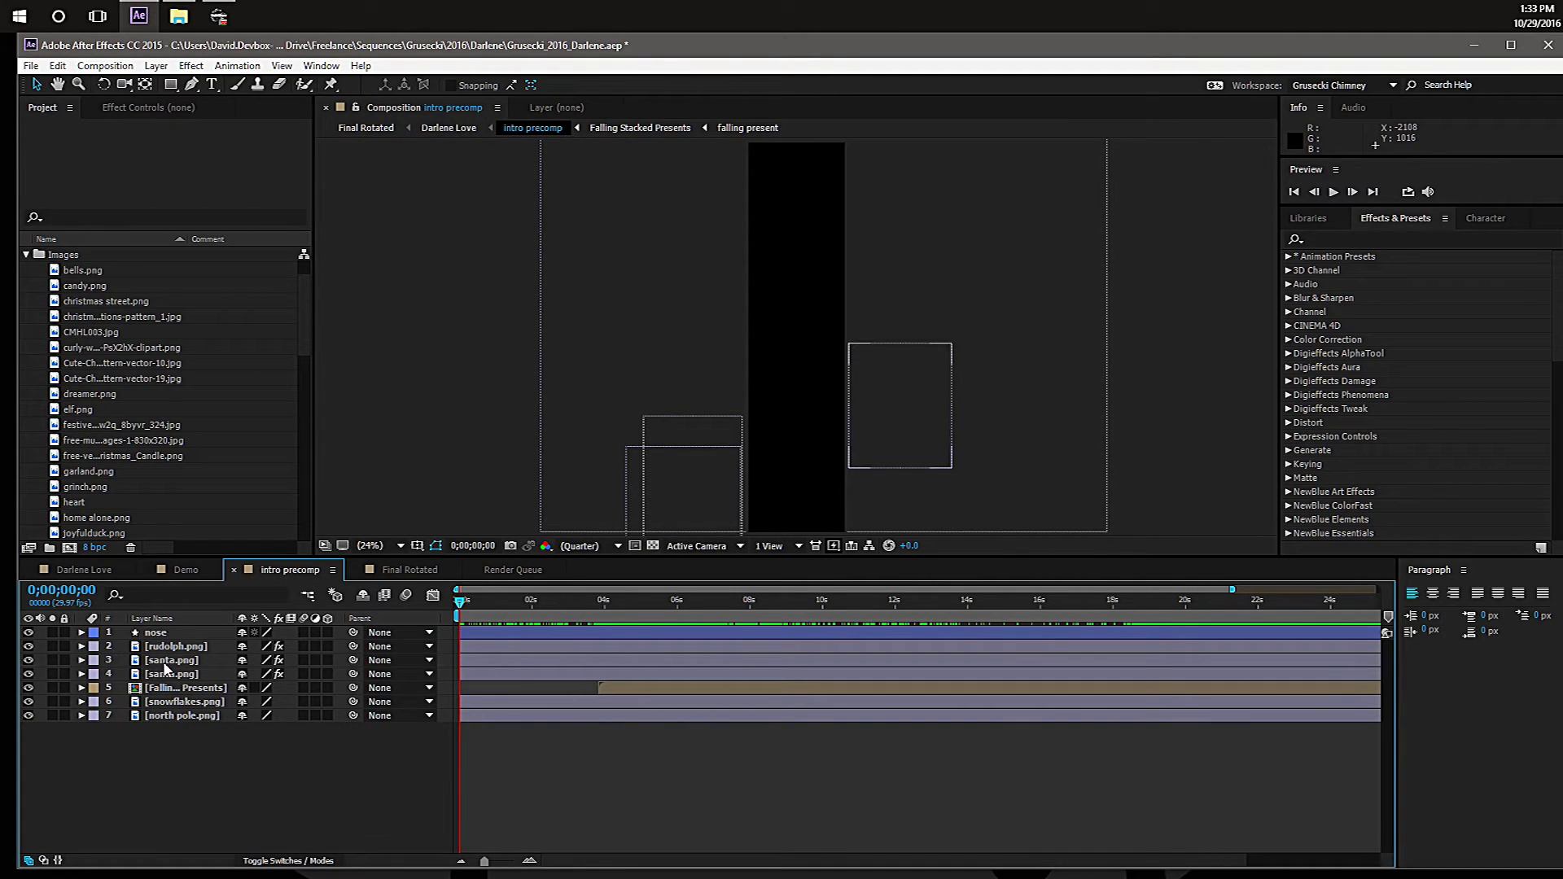
pyautogui.click(165, 661)
pyautogui.click(181, 675)
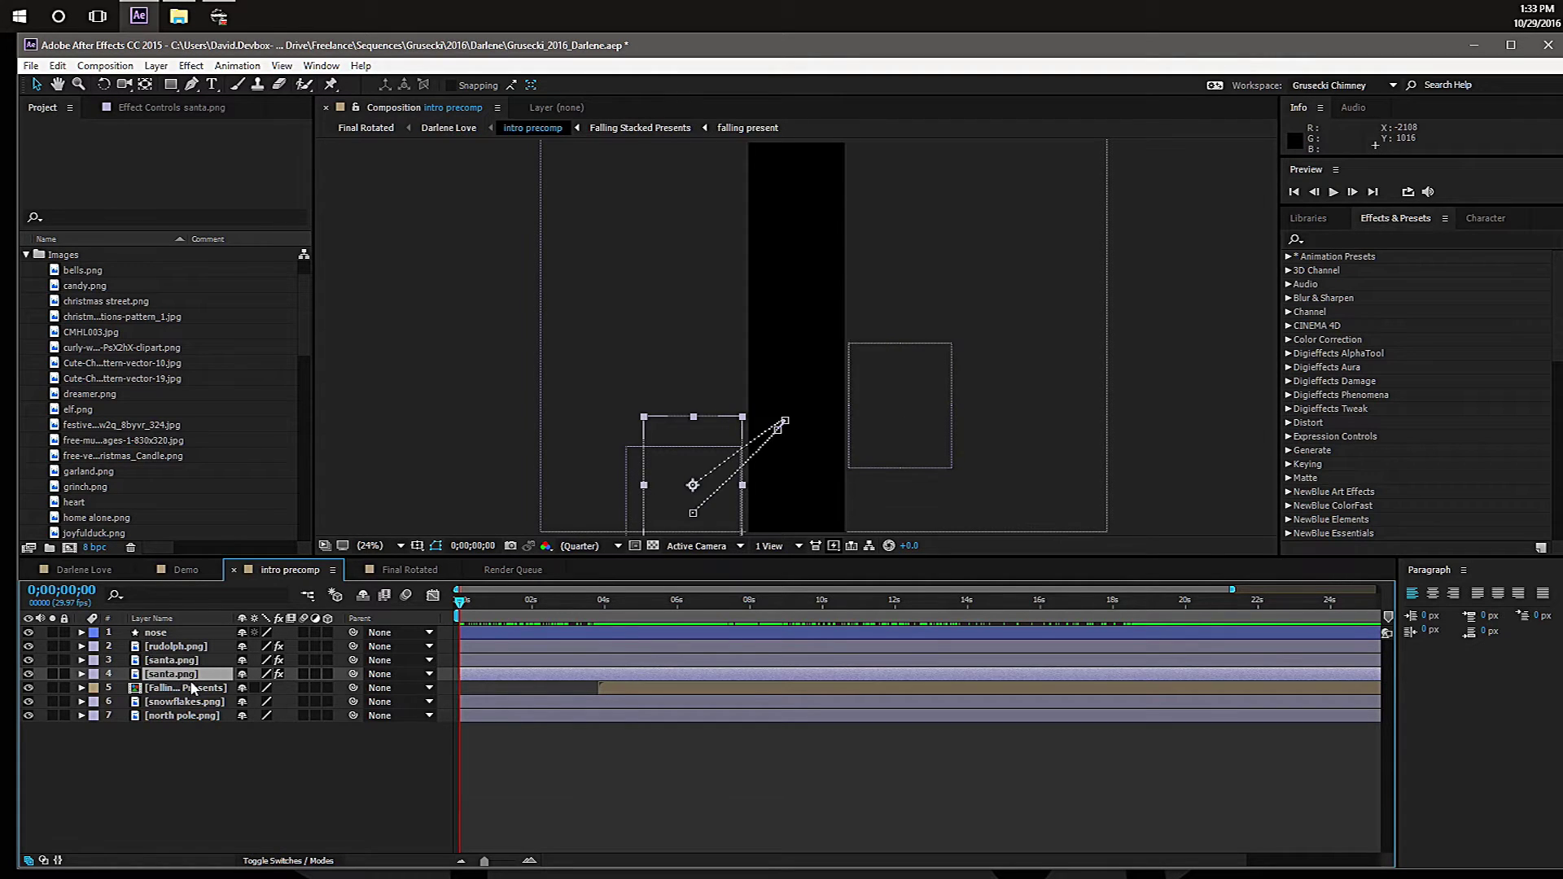
pyautogui.click(196, 649)
pyautogui.click(213, 703)
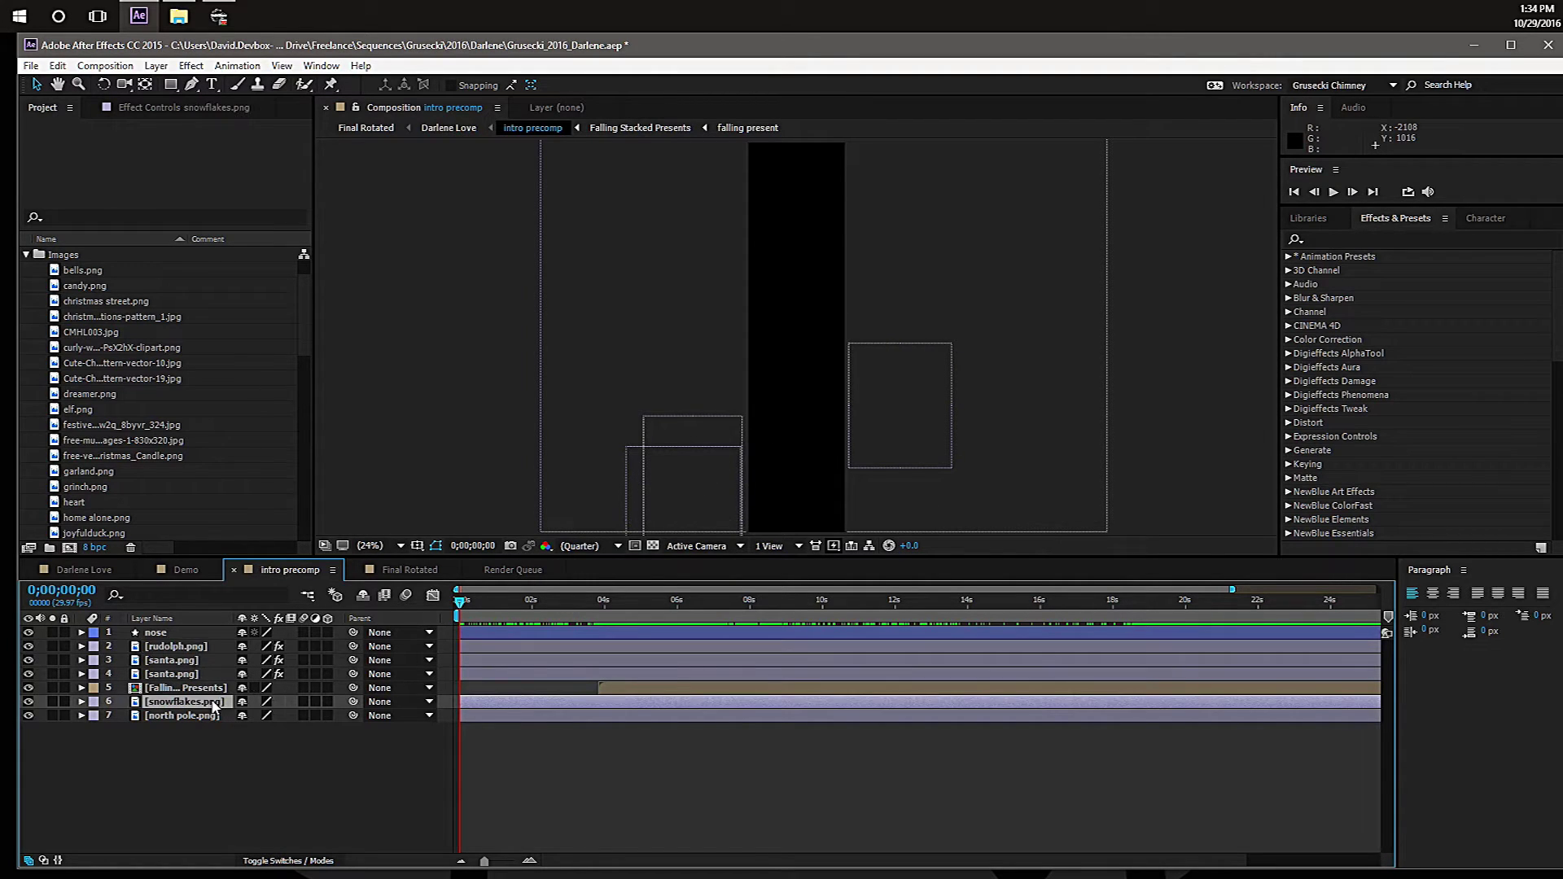
pyautogui.click(205, 691)
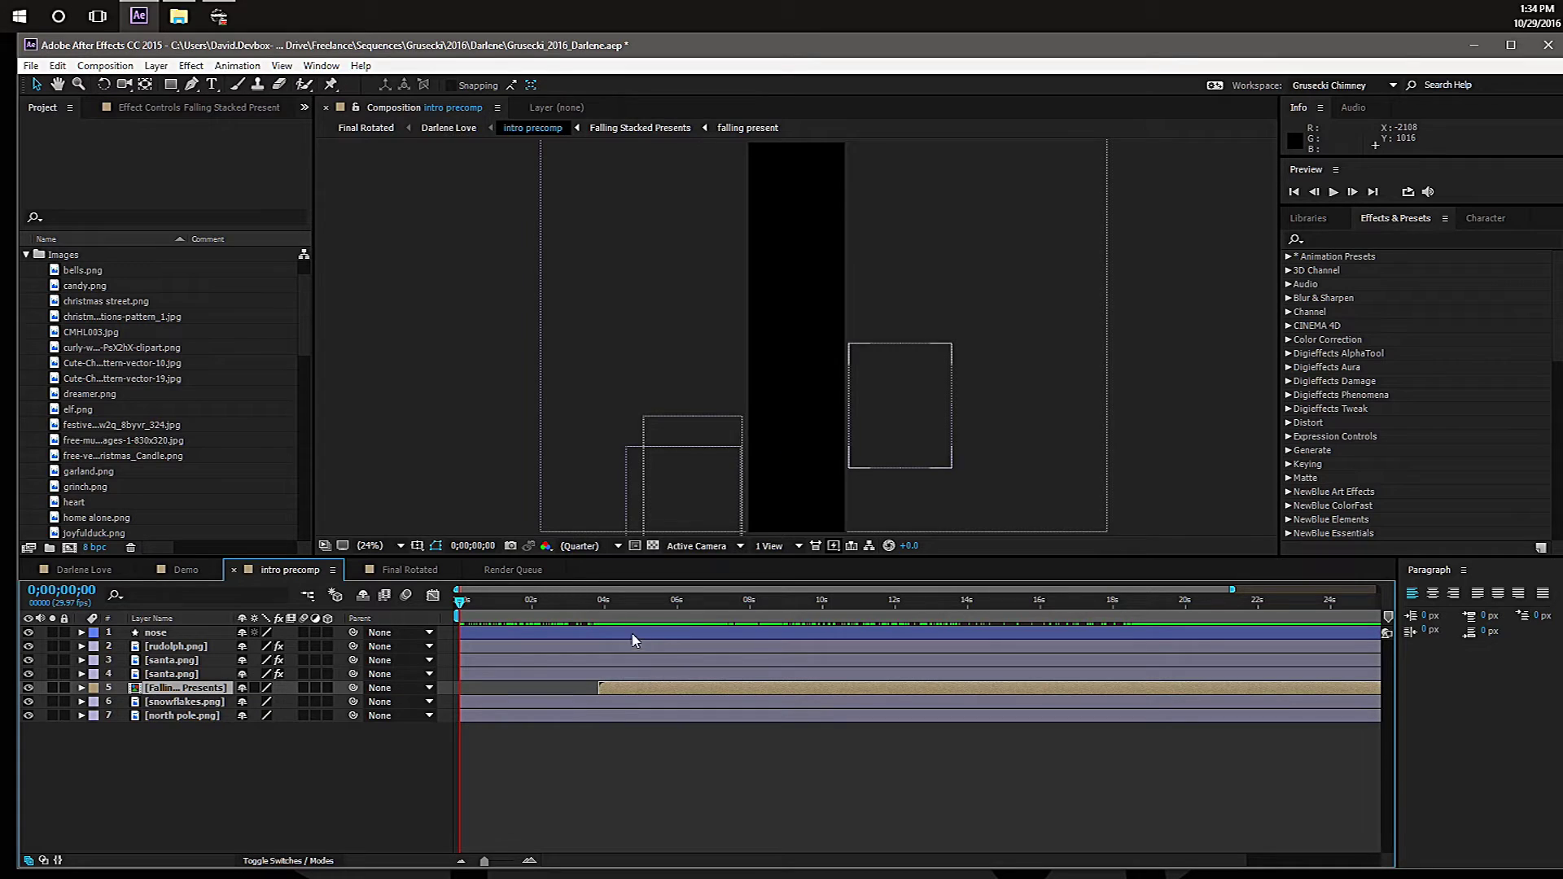
# Reveal the transform properties of the north pole.png layer and scrub to 0;00;04;22 to examine its opacity fade-in.
pyautogui.moveTo(461, 604); pyautogui.dragTo(516, 610)
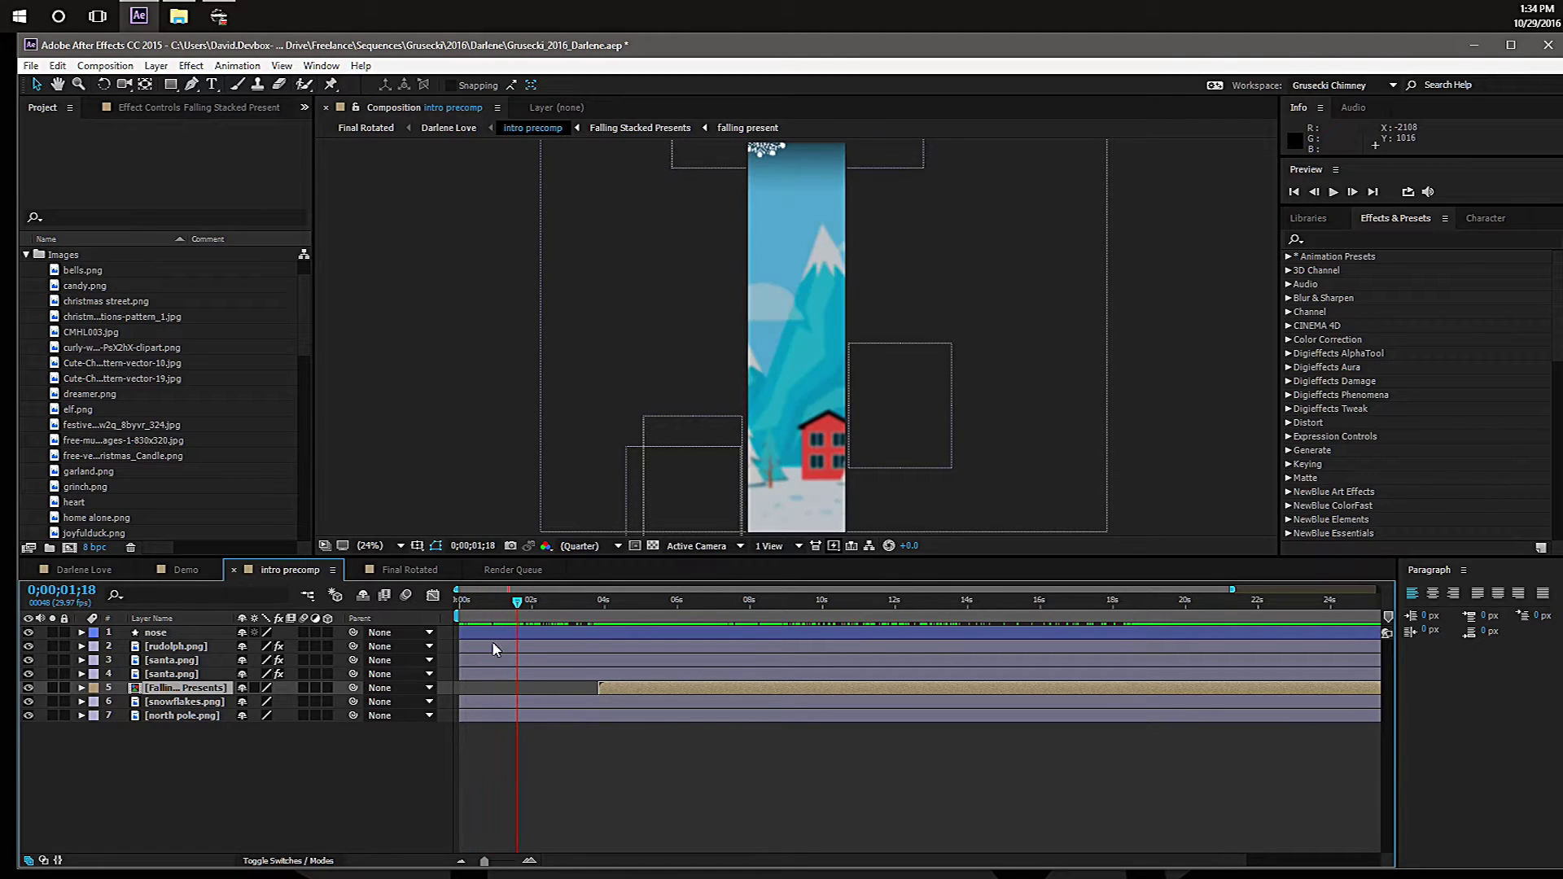
pyautogui.click(85, 730)
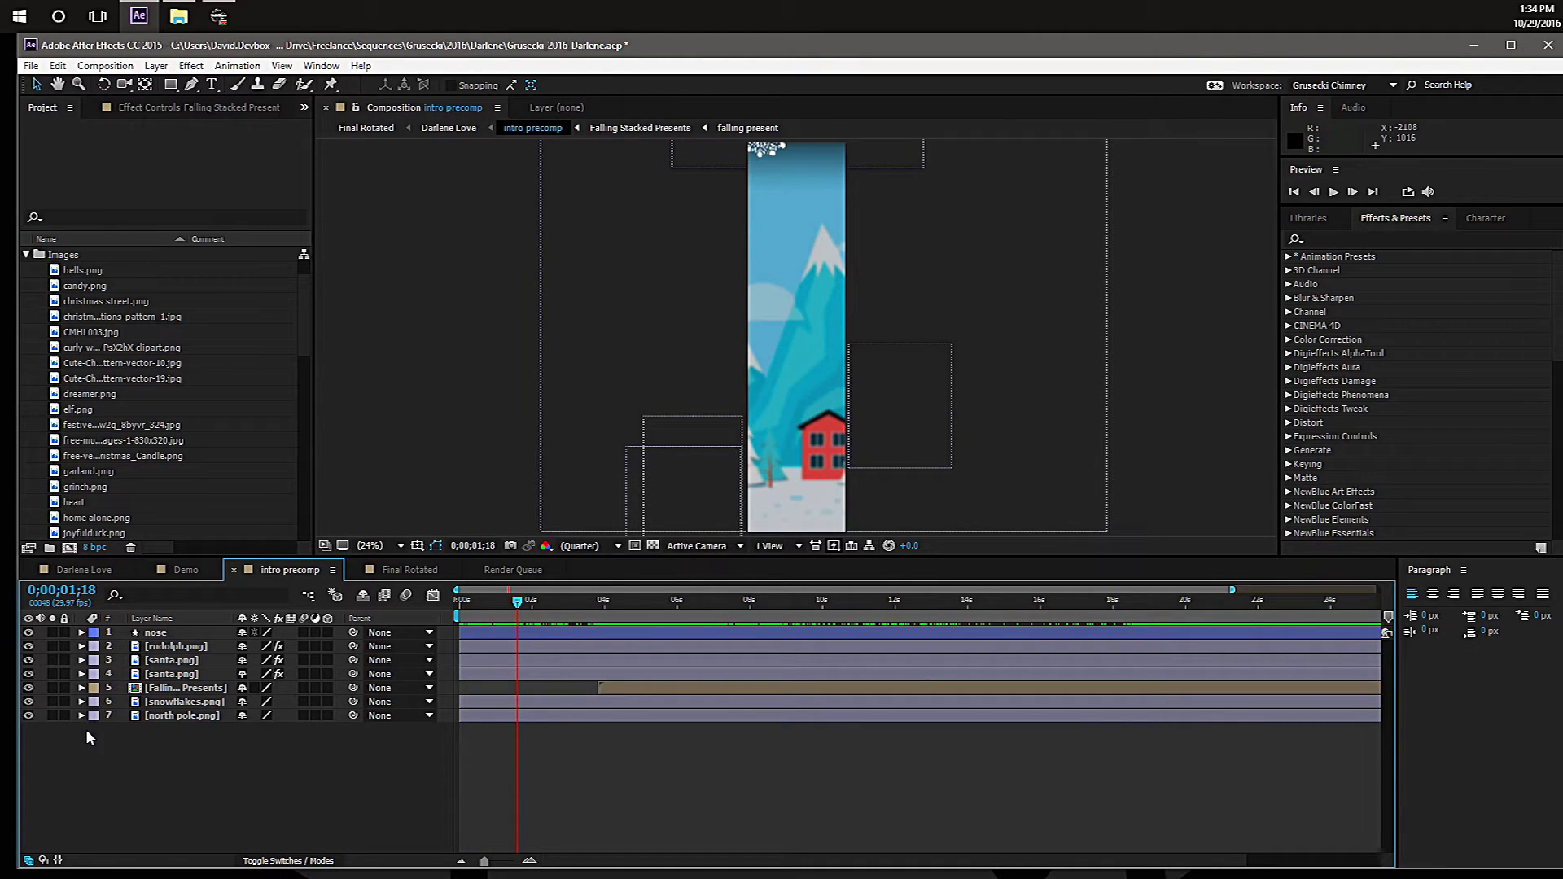
pyautogui.click(81, 717)
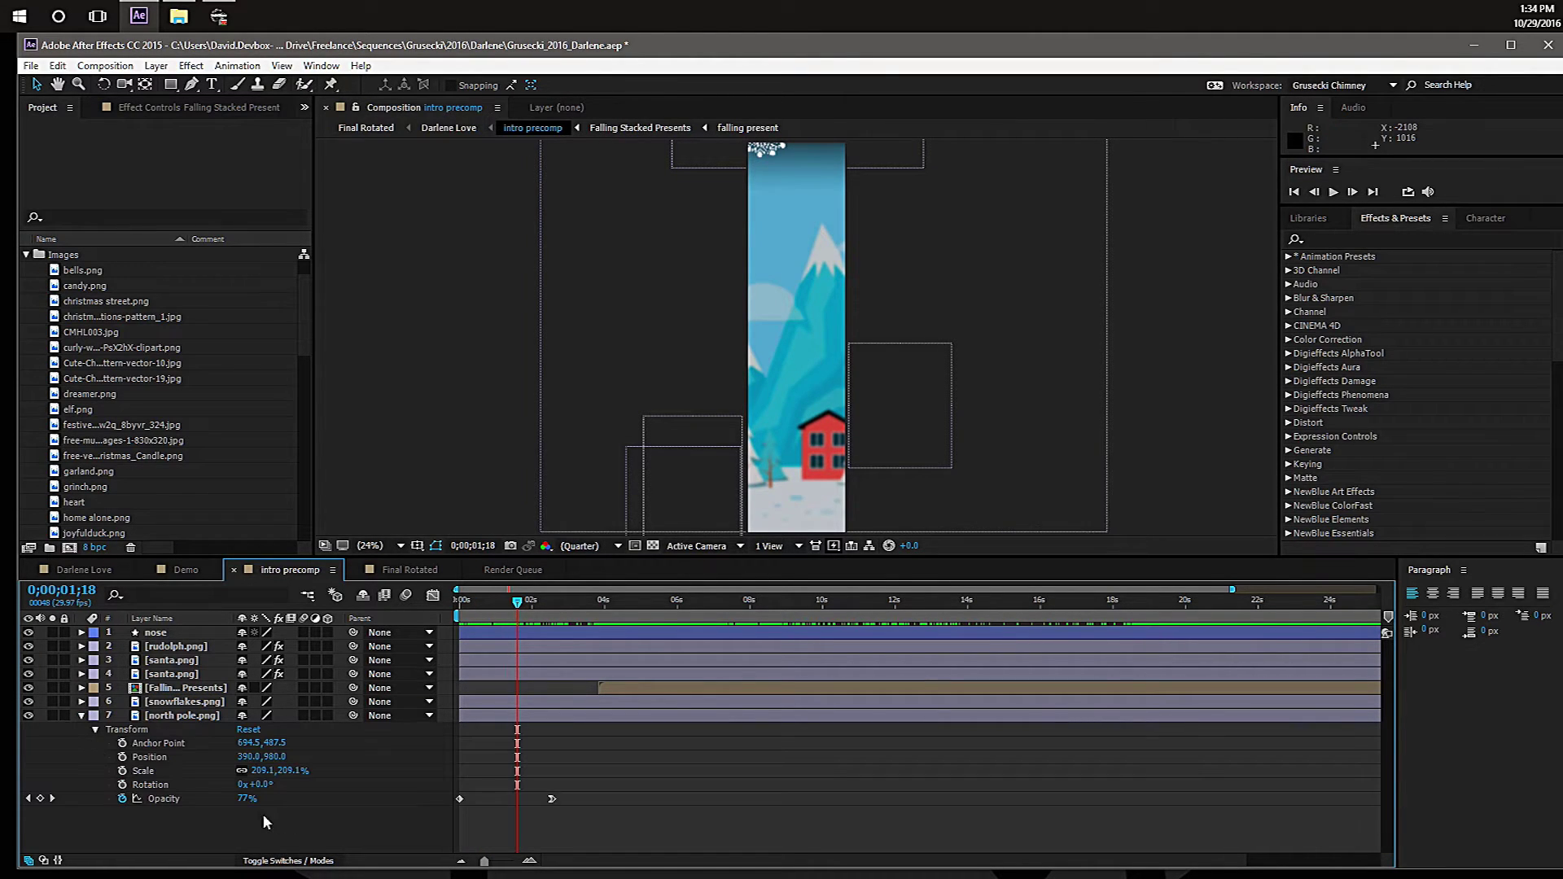
pyautogui.moveTo(516, 609); pyautogui.dragTo(633, 637)
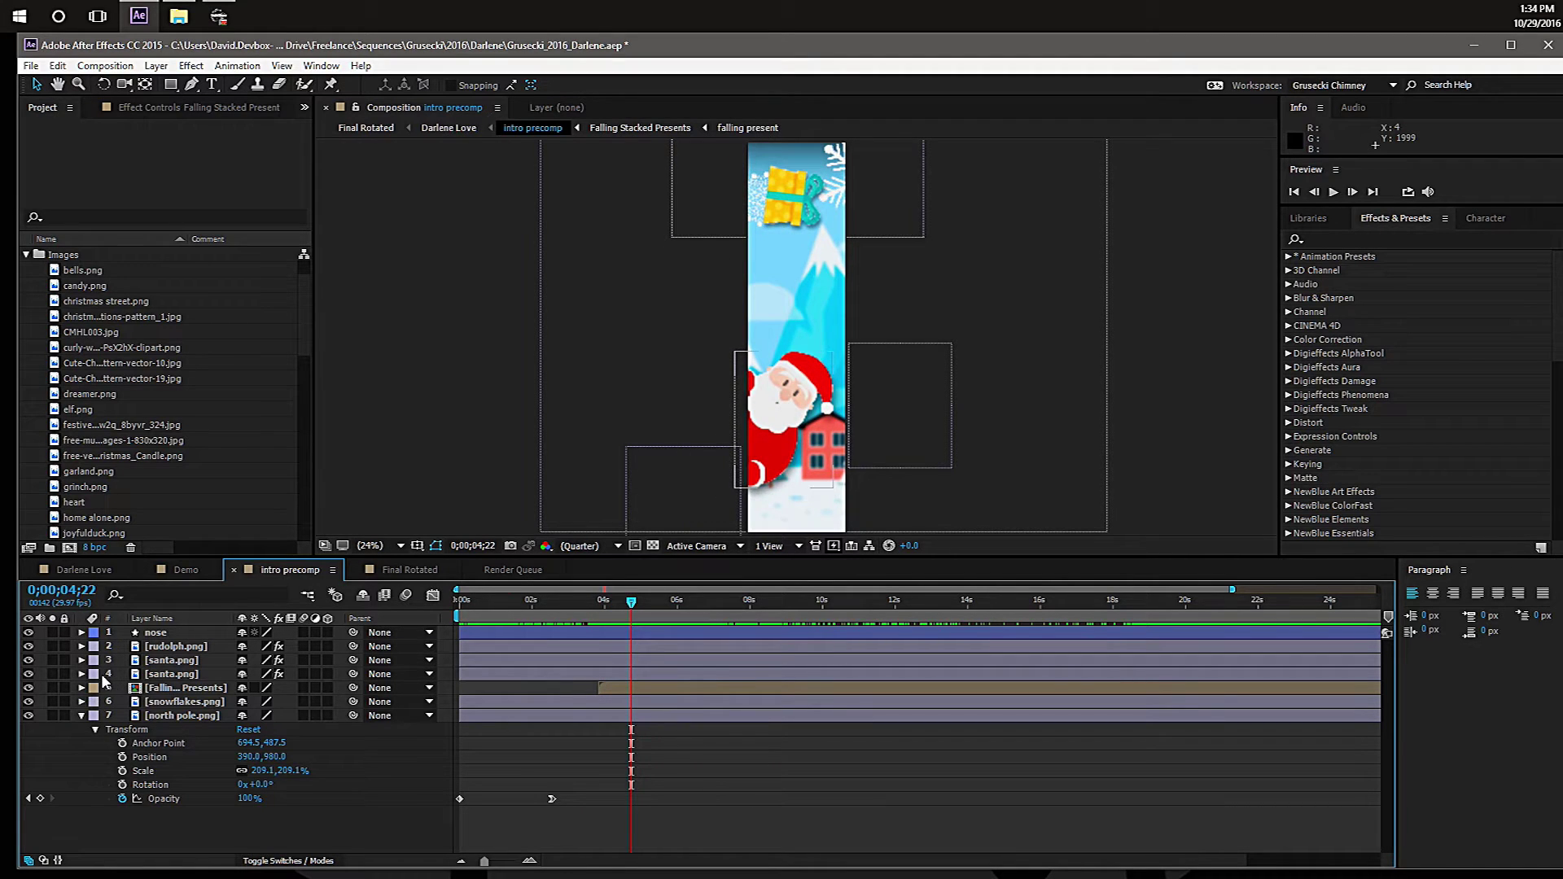
# Reveal the transform properties of the santa.png layer directly above the falling presents and scrub through its position keyframes to 0;00;07;09.
pyautogui.click(163, 674)
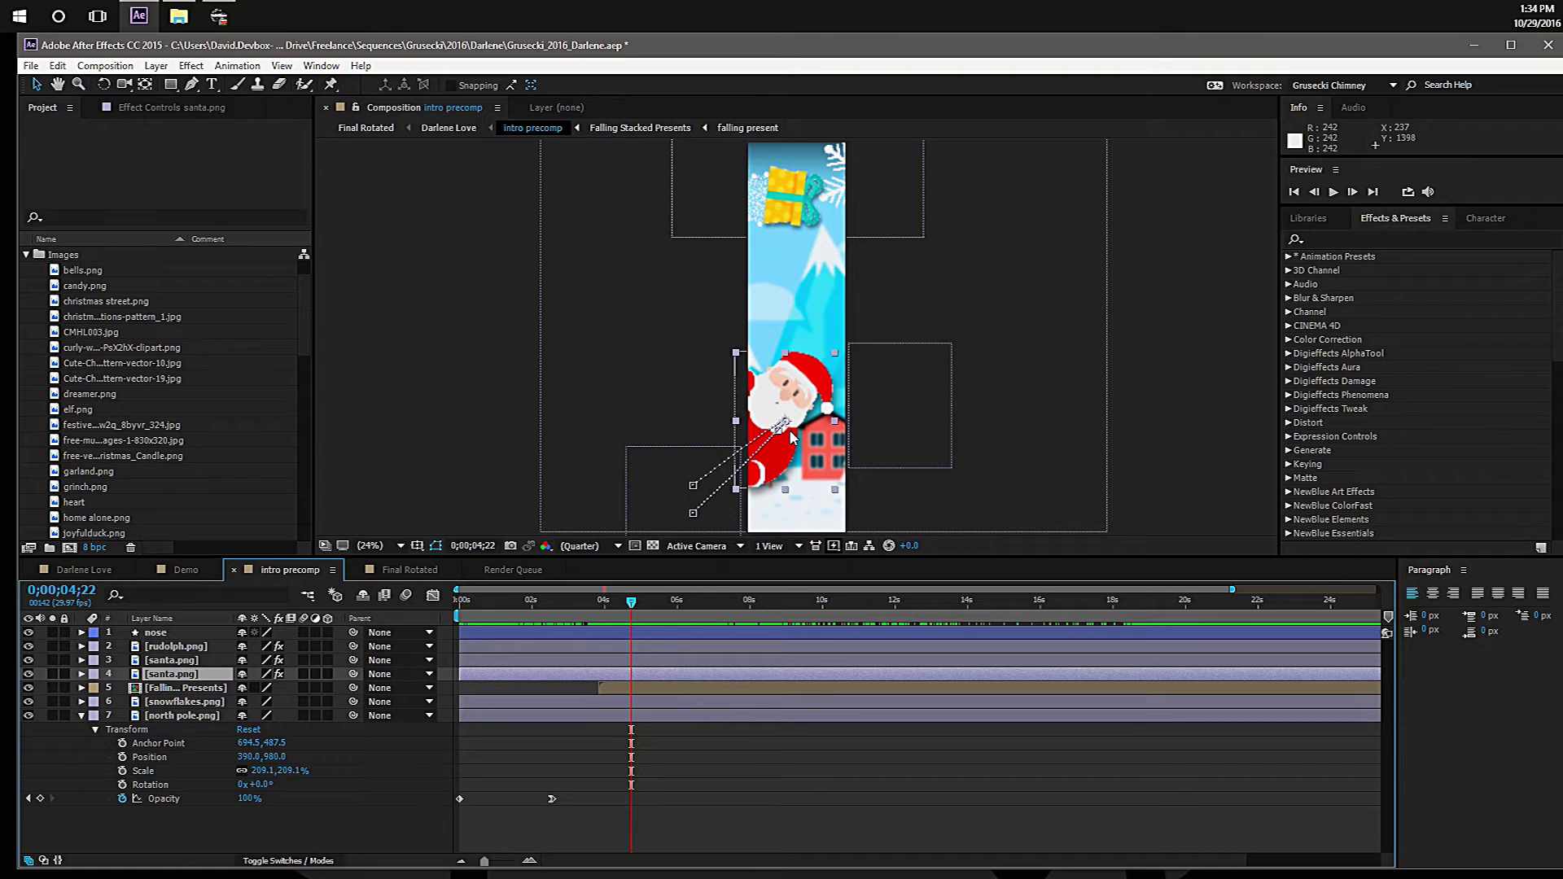
pyautogui.hotkey('ctrl', 'shift', 'a')
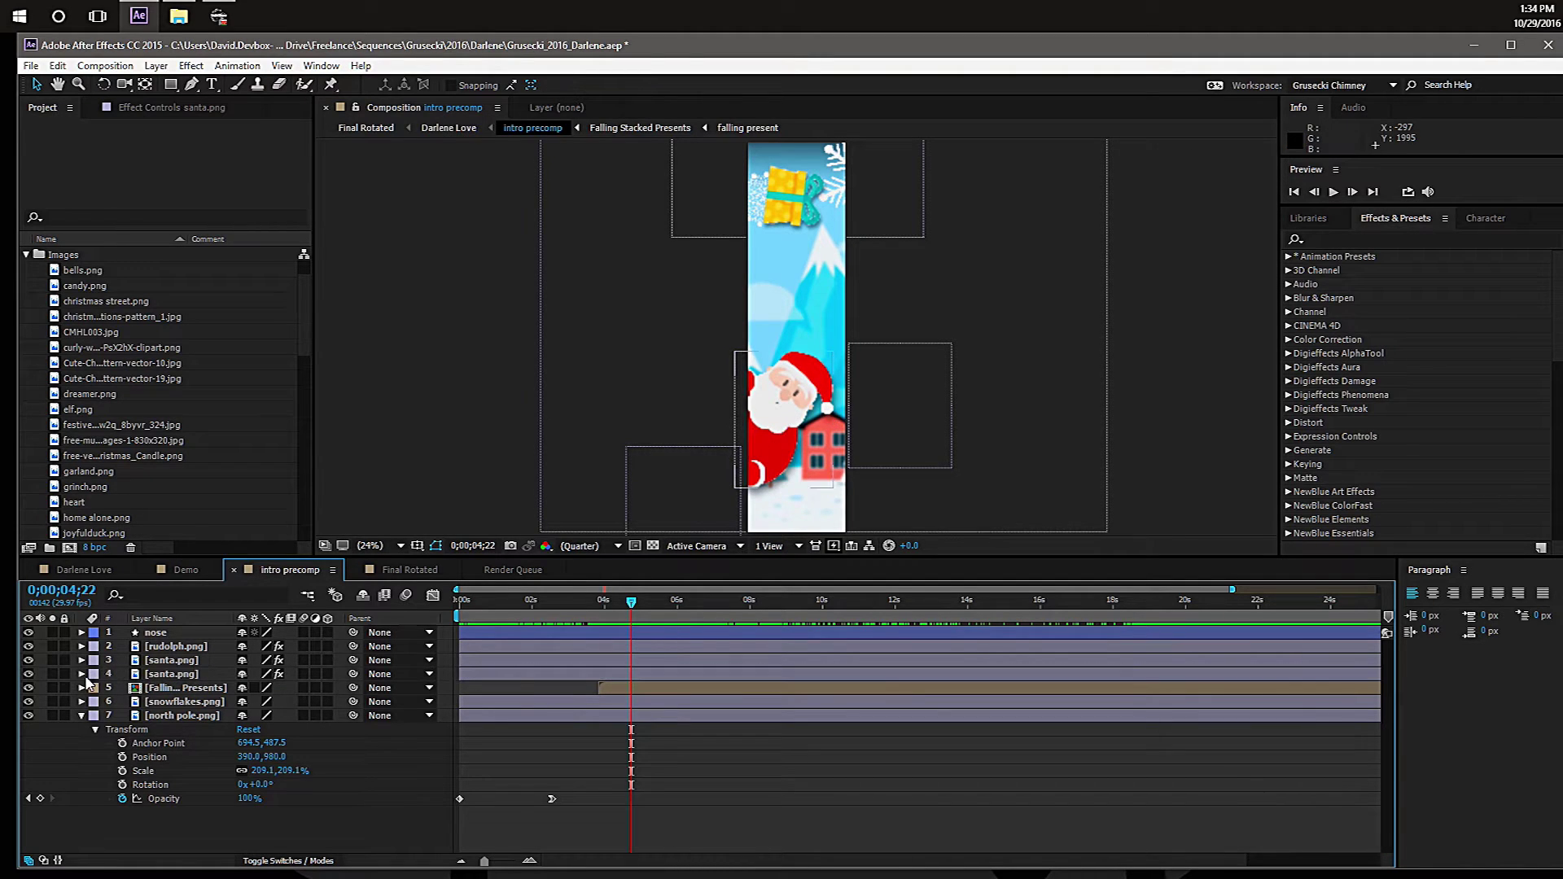
pyautogui.click(82, 675)
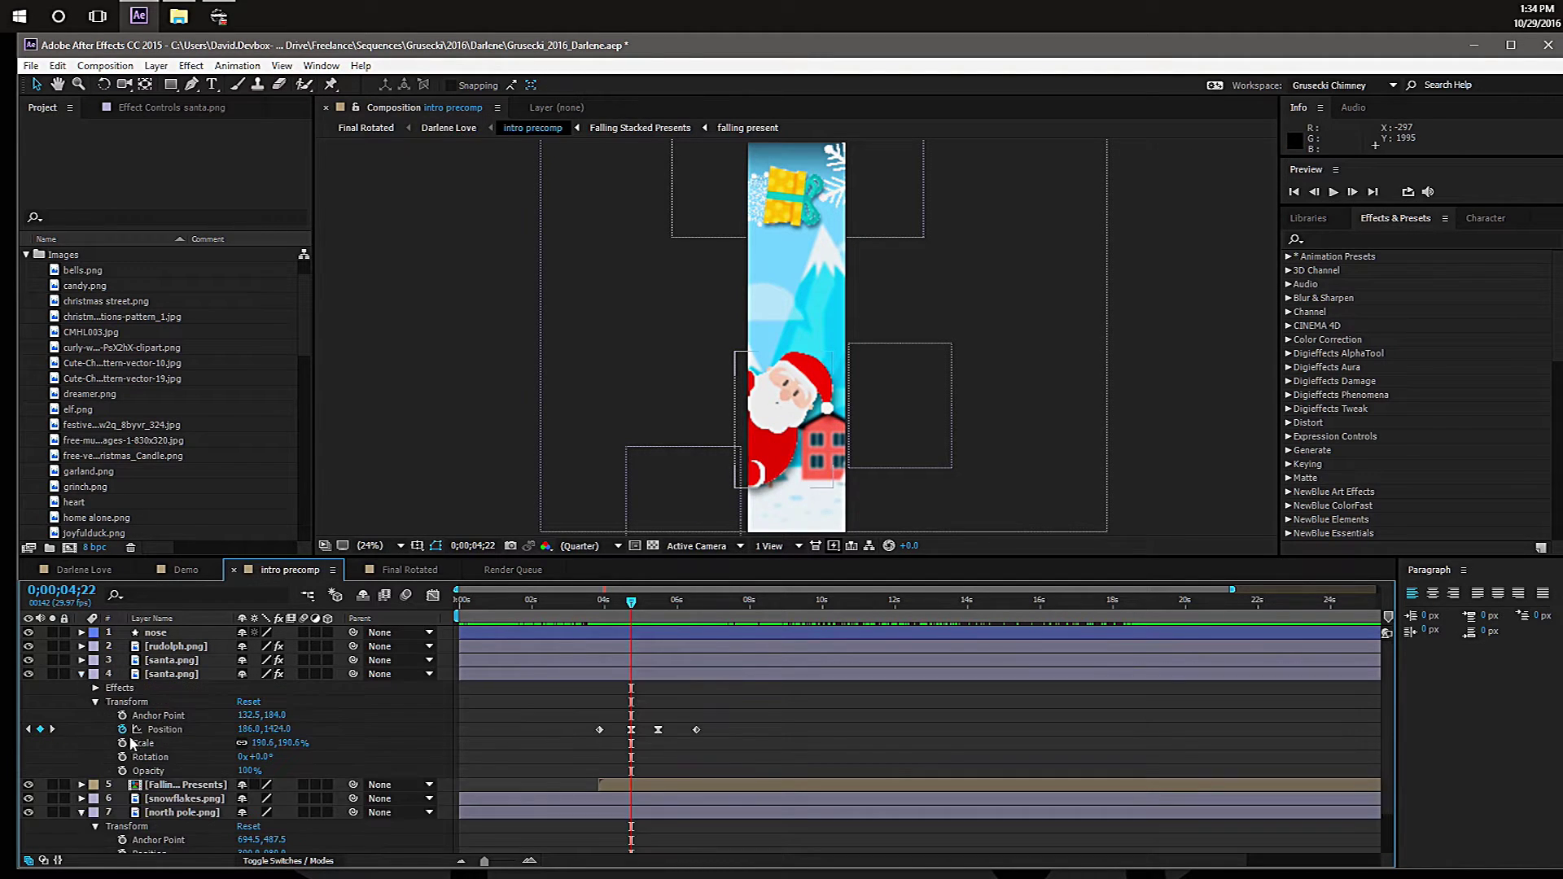
pyautogui.moveTo(631, 601); pyautogui.dragTo(669, 600)
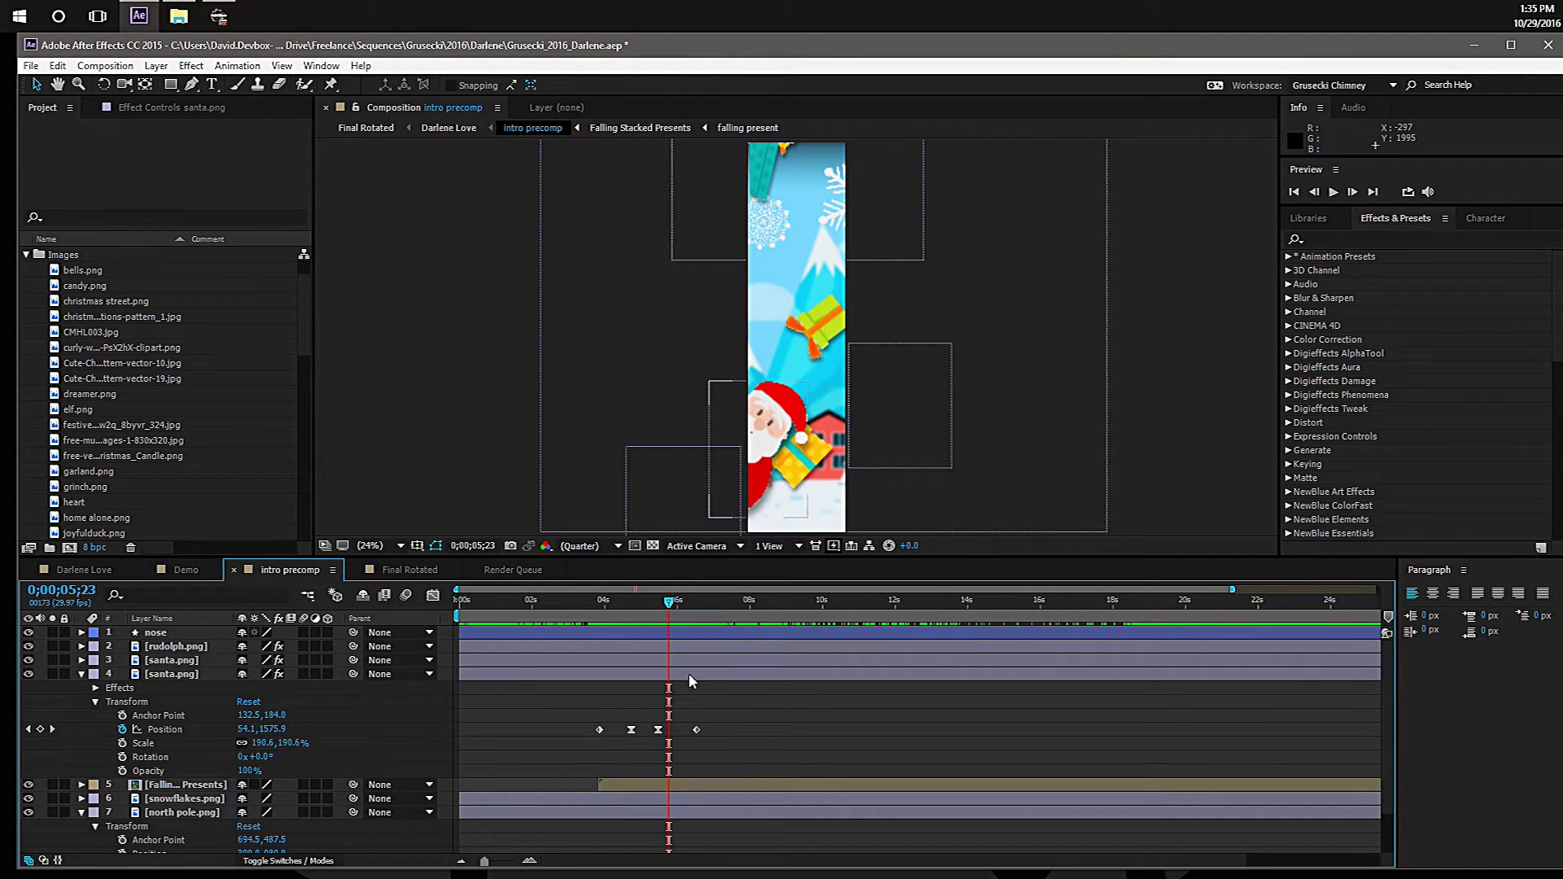
pyautogui.moveTo(603, 603); pyautogui.dragTo(724, 609)
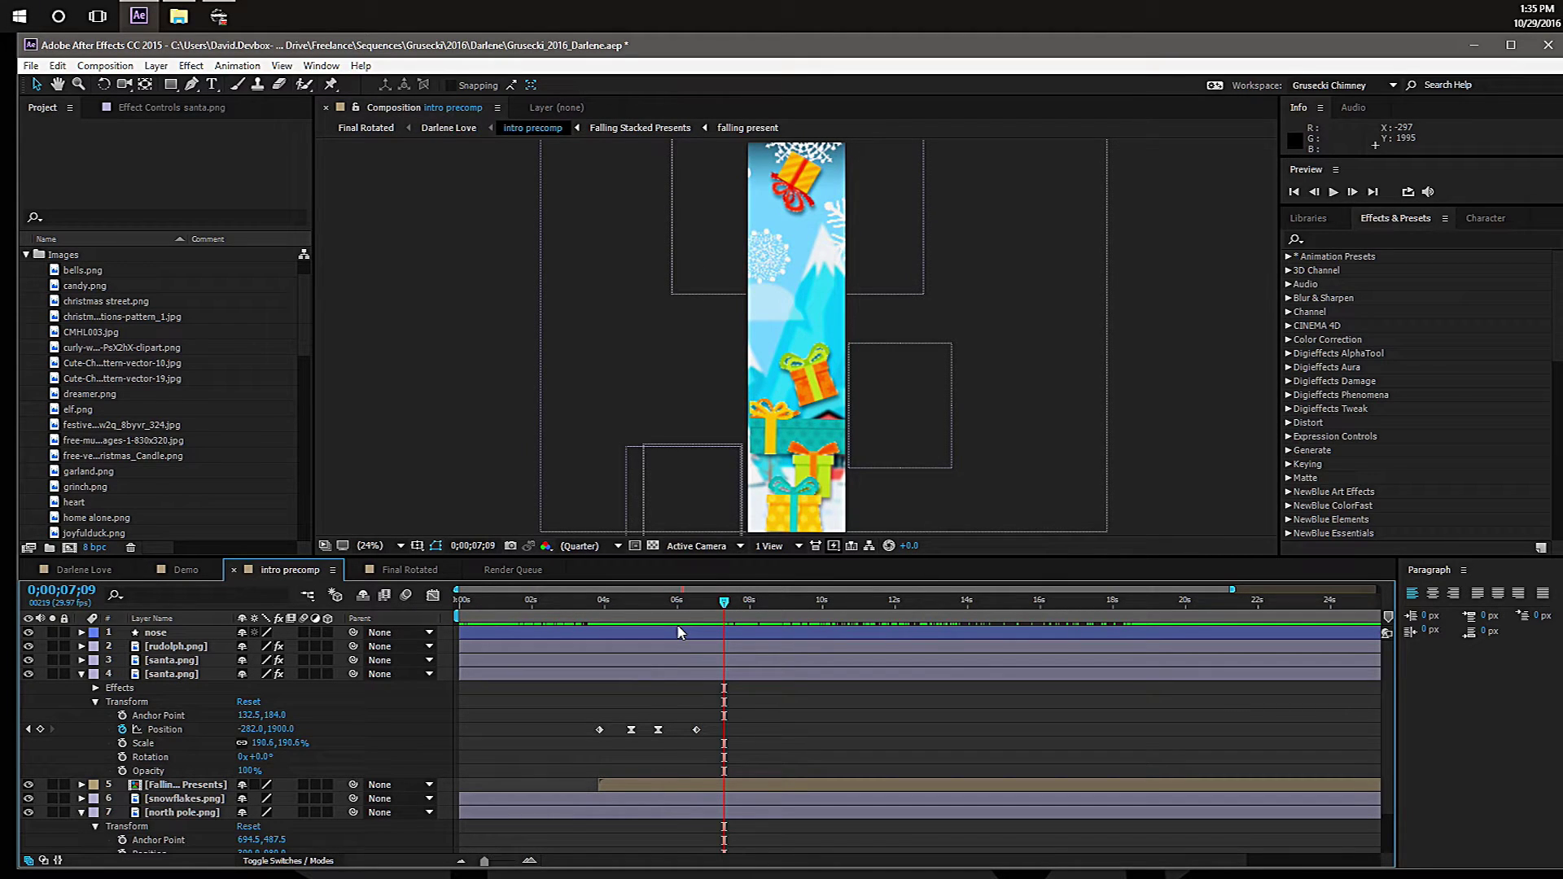
# Play a preview of the intro precomp, stop it at 0;00;18;24, and collapse the expanded santa.png layer's properties.
pyautogui.press('space')
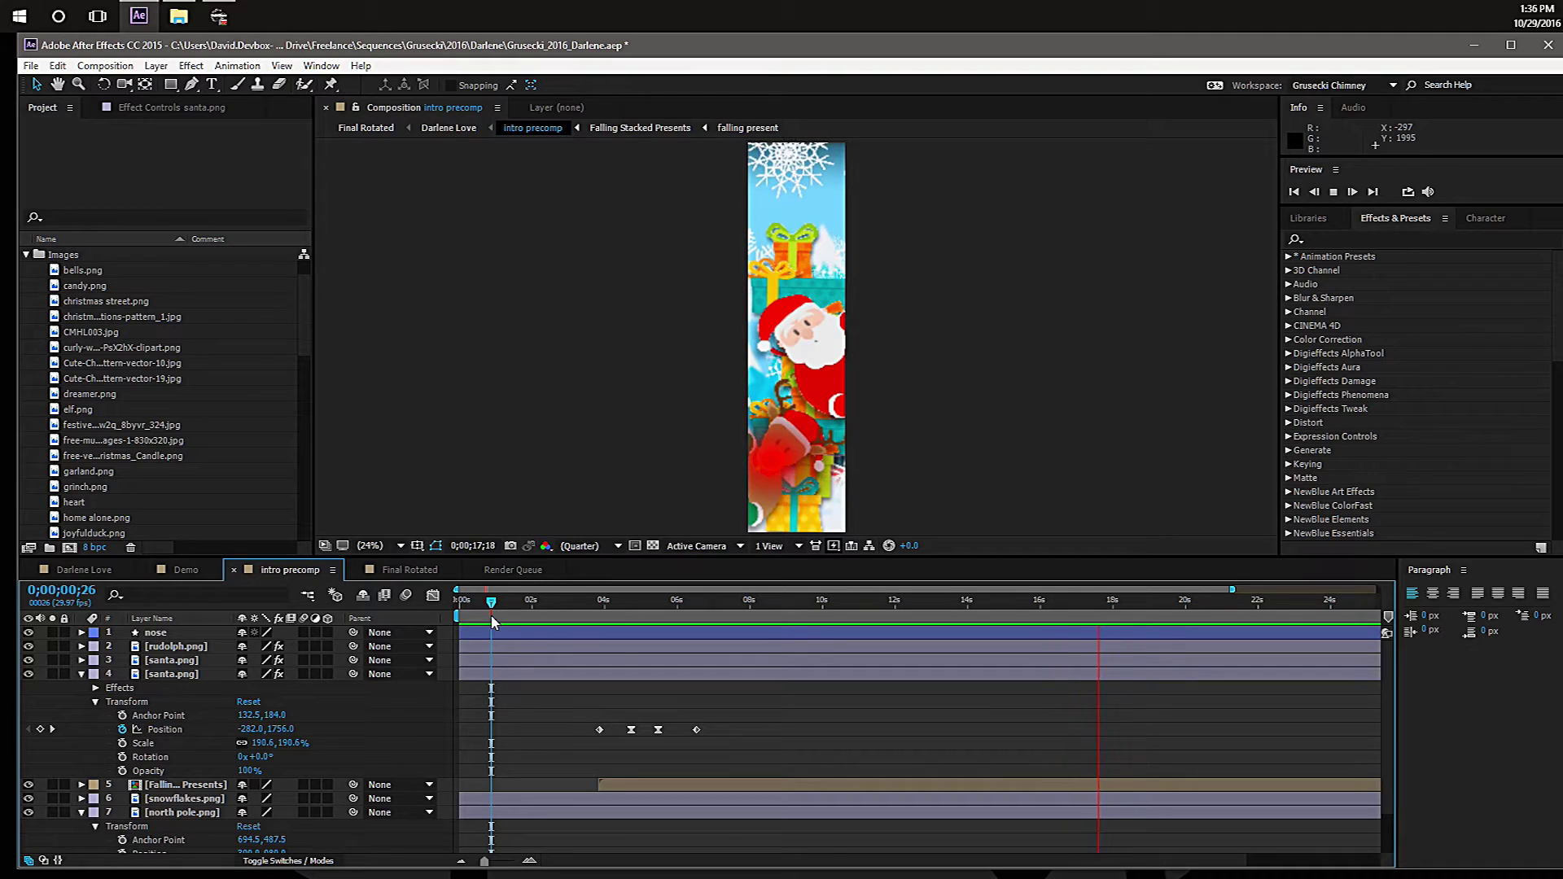
pyautogui.press('space')
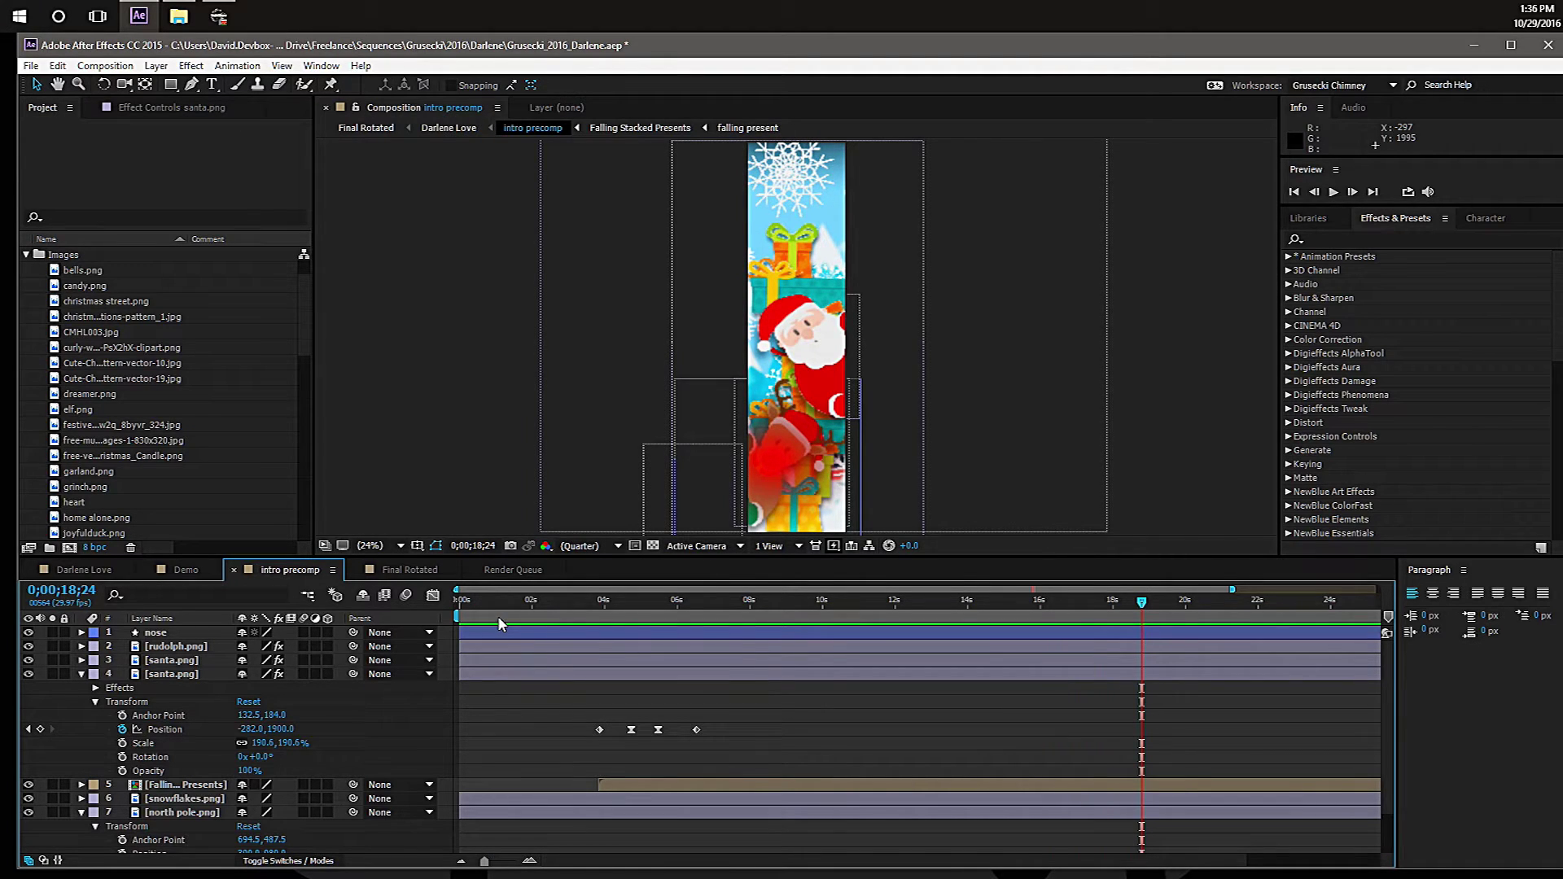
pyautogui.click(83, 675)
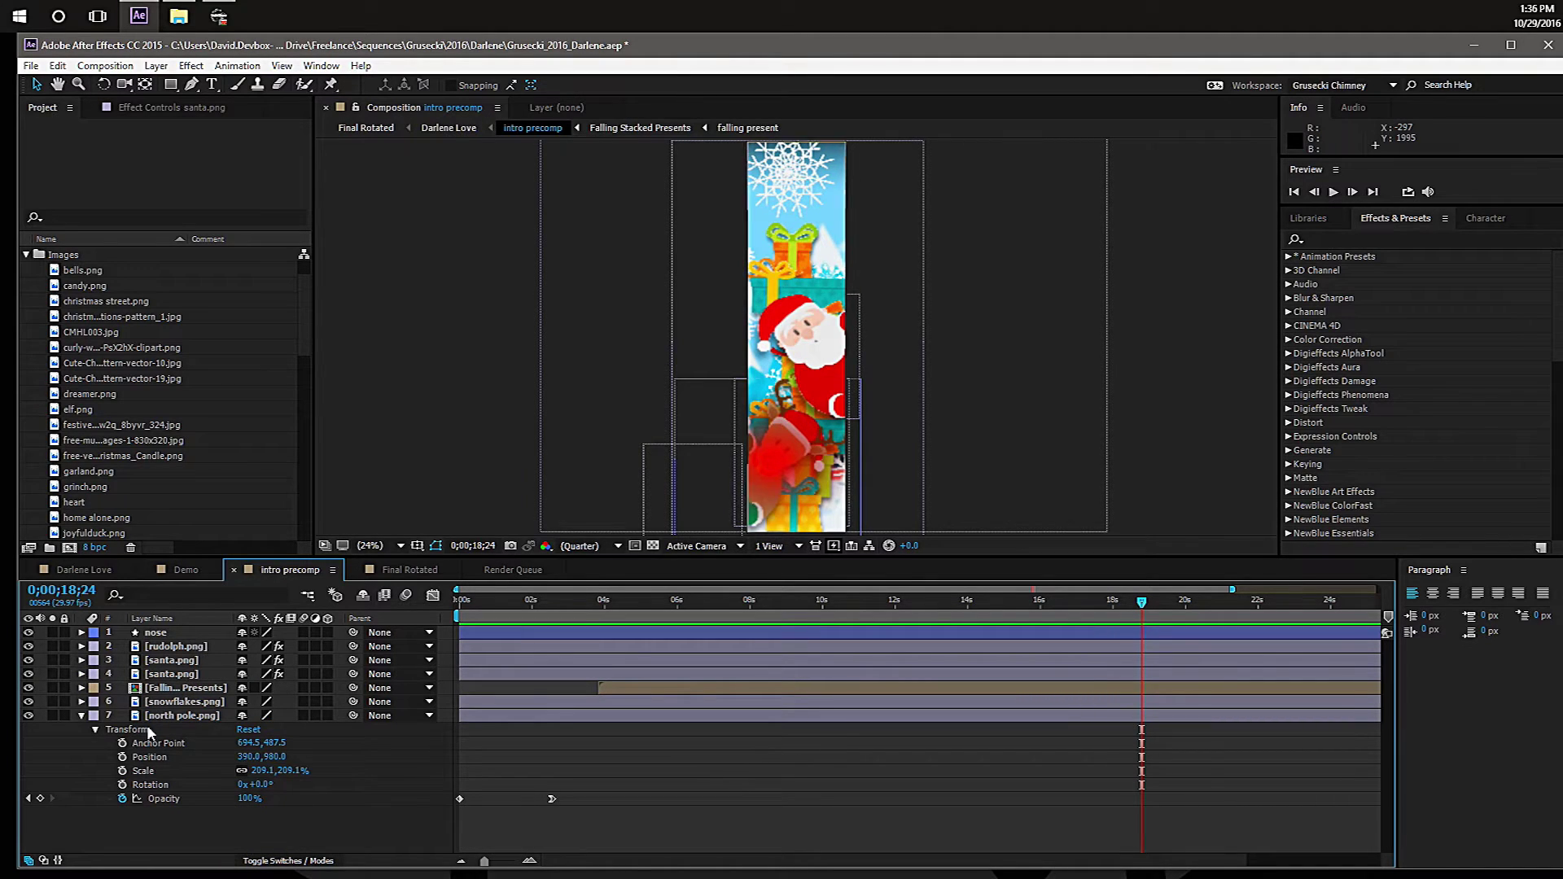
# Return to the Darlene Love composition and preview its playback up to 0;00;23;16.
pyautogui.hotkey('shift', ',')
pyautogui.hotkey('shift', ',')
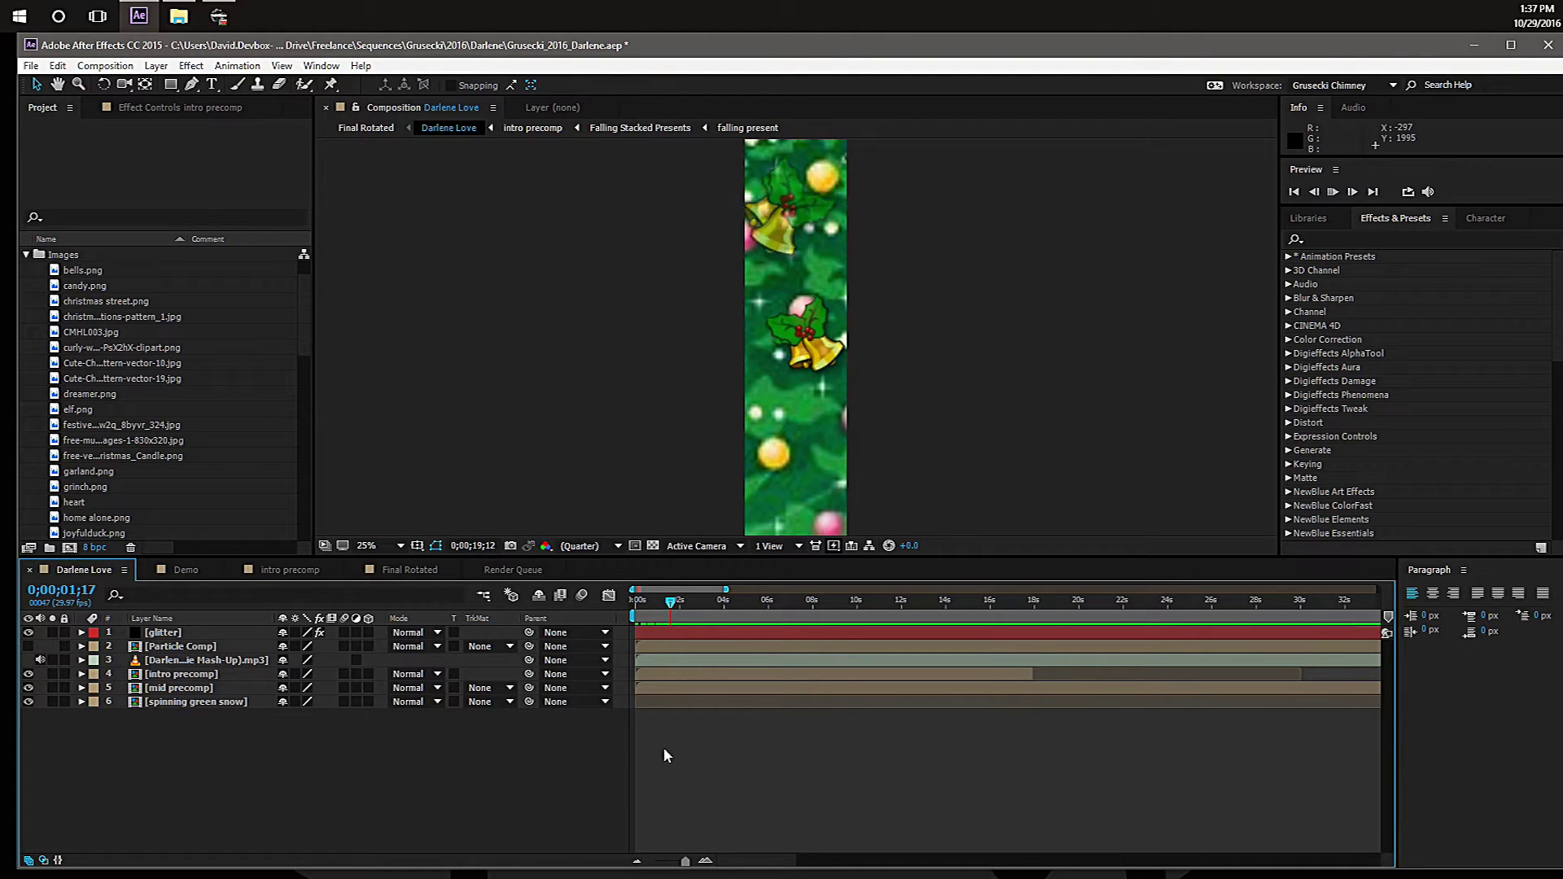
pyautogui.click(867, 338)
pyautogui.press('space')
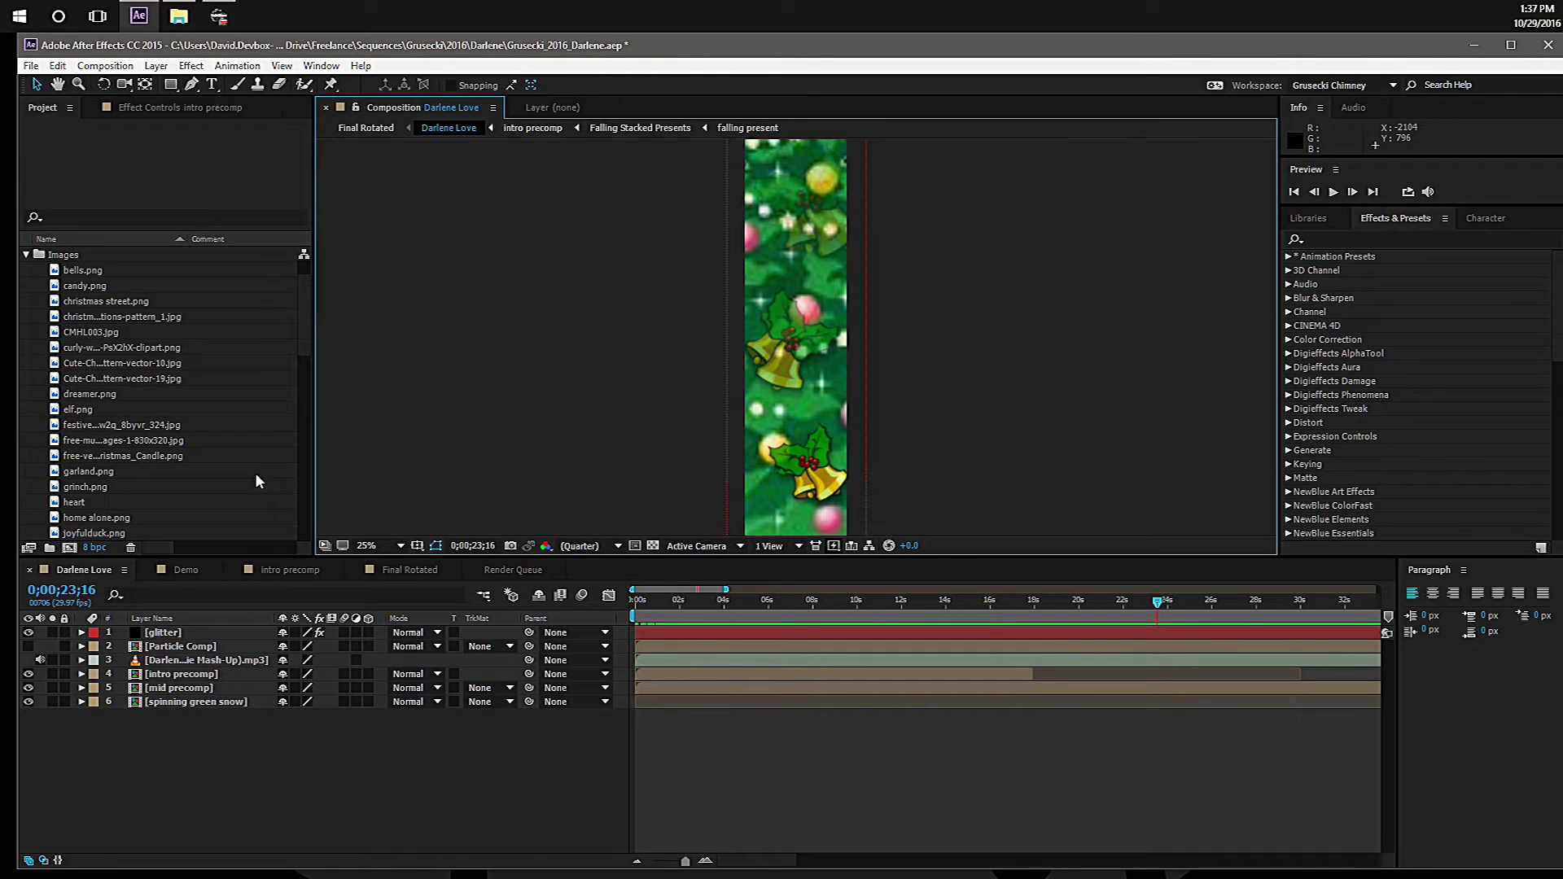
# Open the Demo composition and examine its pixel-dot rendering of the Santa and Christmas tree scenes at 0;00;15;14 and 0;00;32;20.
pyautogui.click(187, 569)
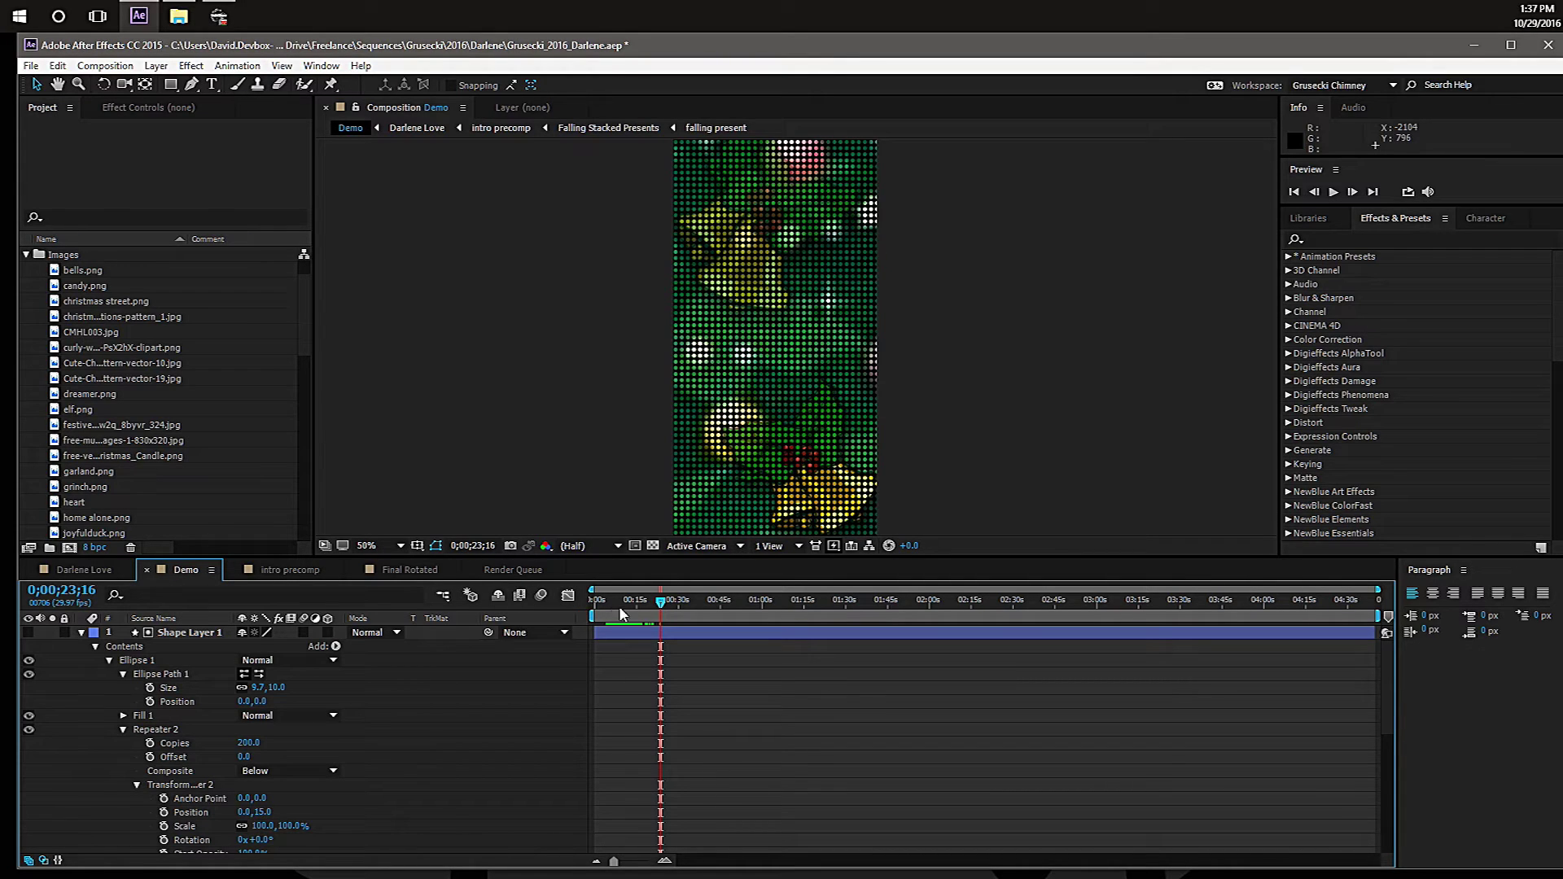
pyautogui.click(655, 602)
pyautogui.moveTo(654, 602); pyautogui.dragTo(636, 603)
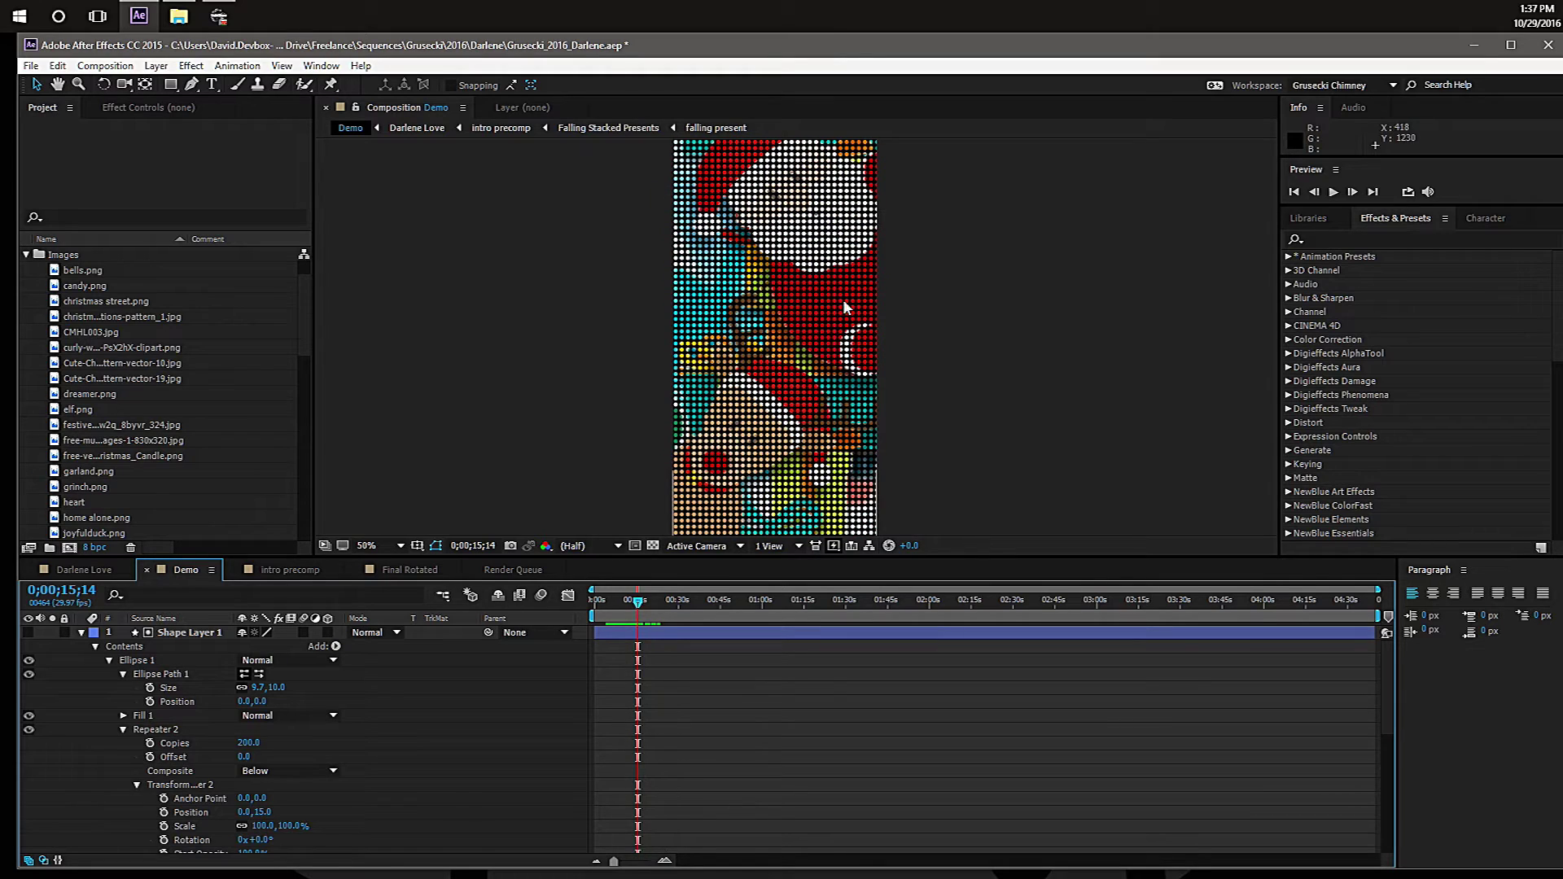
pyautogui.moveTo(900, 209); pyautogui.dragTo(793, 354)
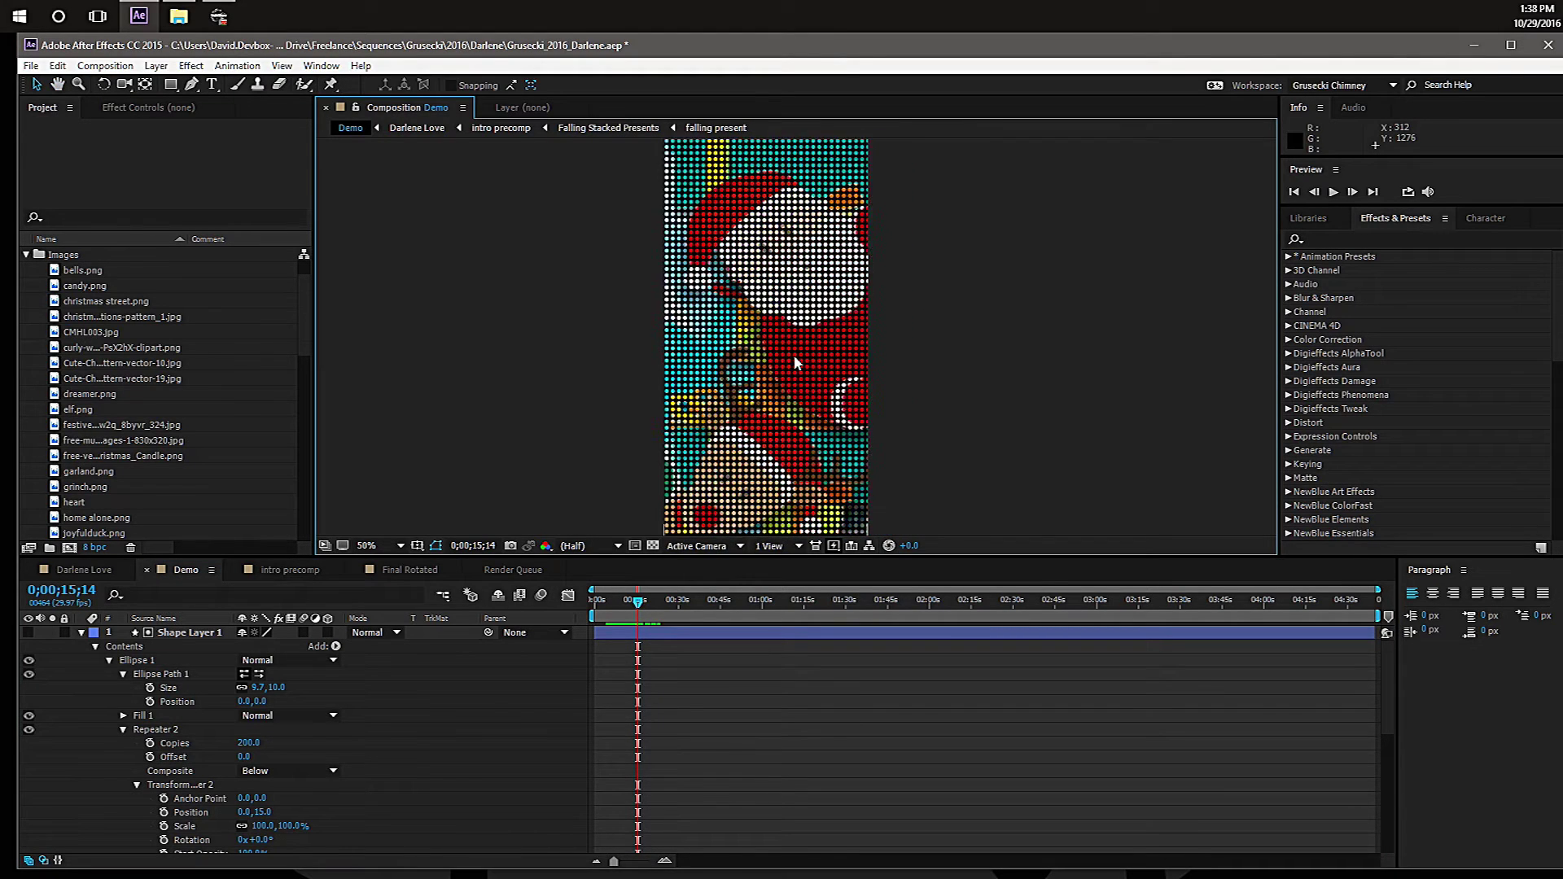
pyautogui.scroll(-2, 794, 355)
pyautogui.scroll(2, 794, 355)
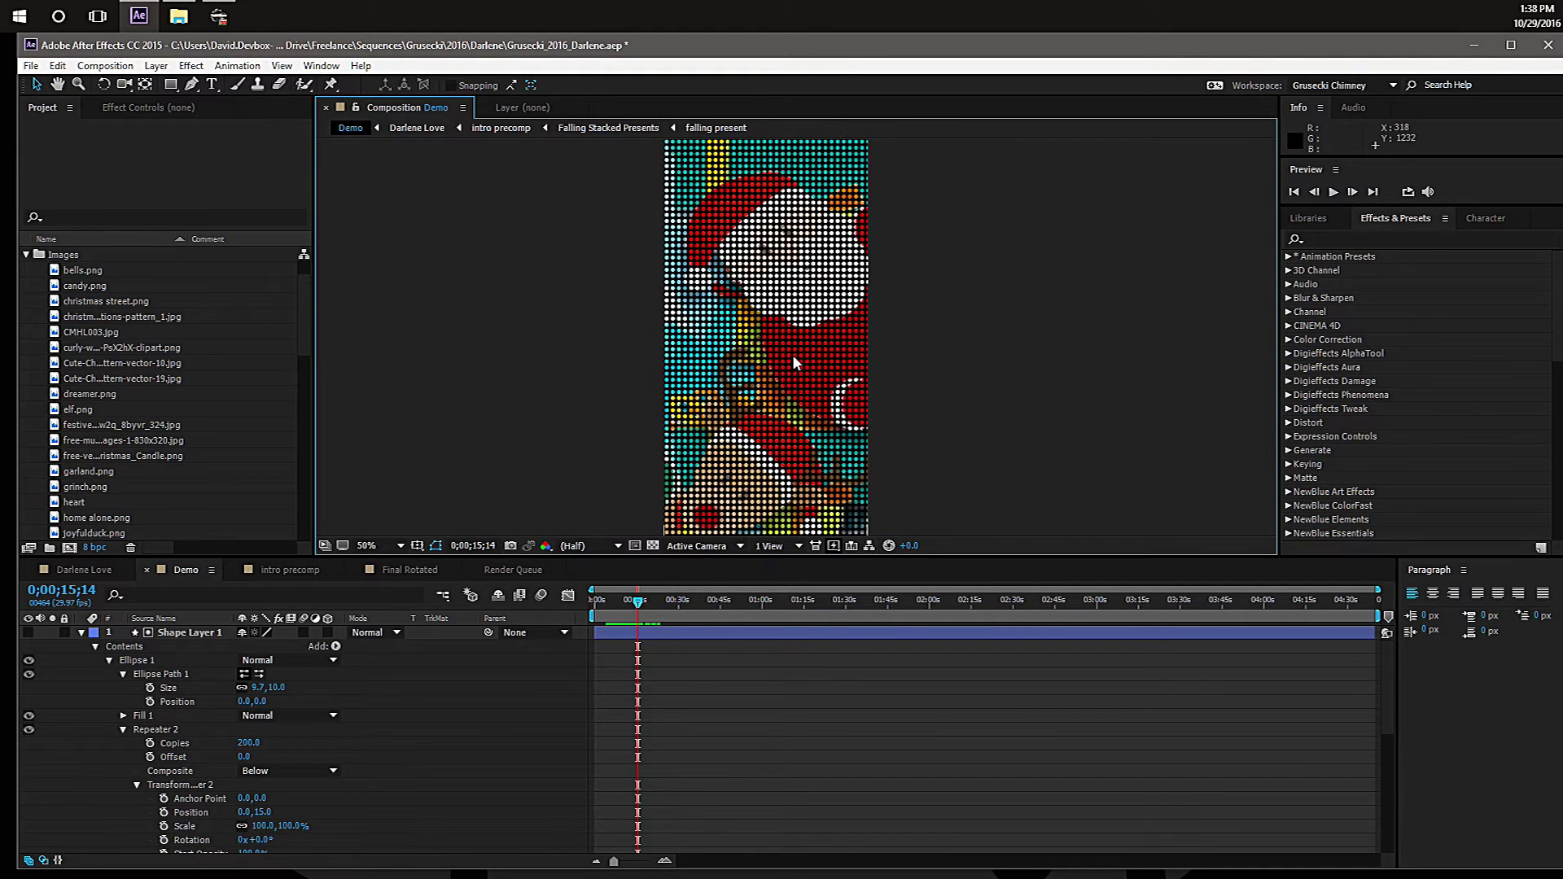
pyautogui.moveTo(646, 607); pyautogui.dragTo(690, 609)
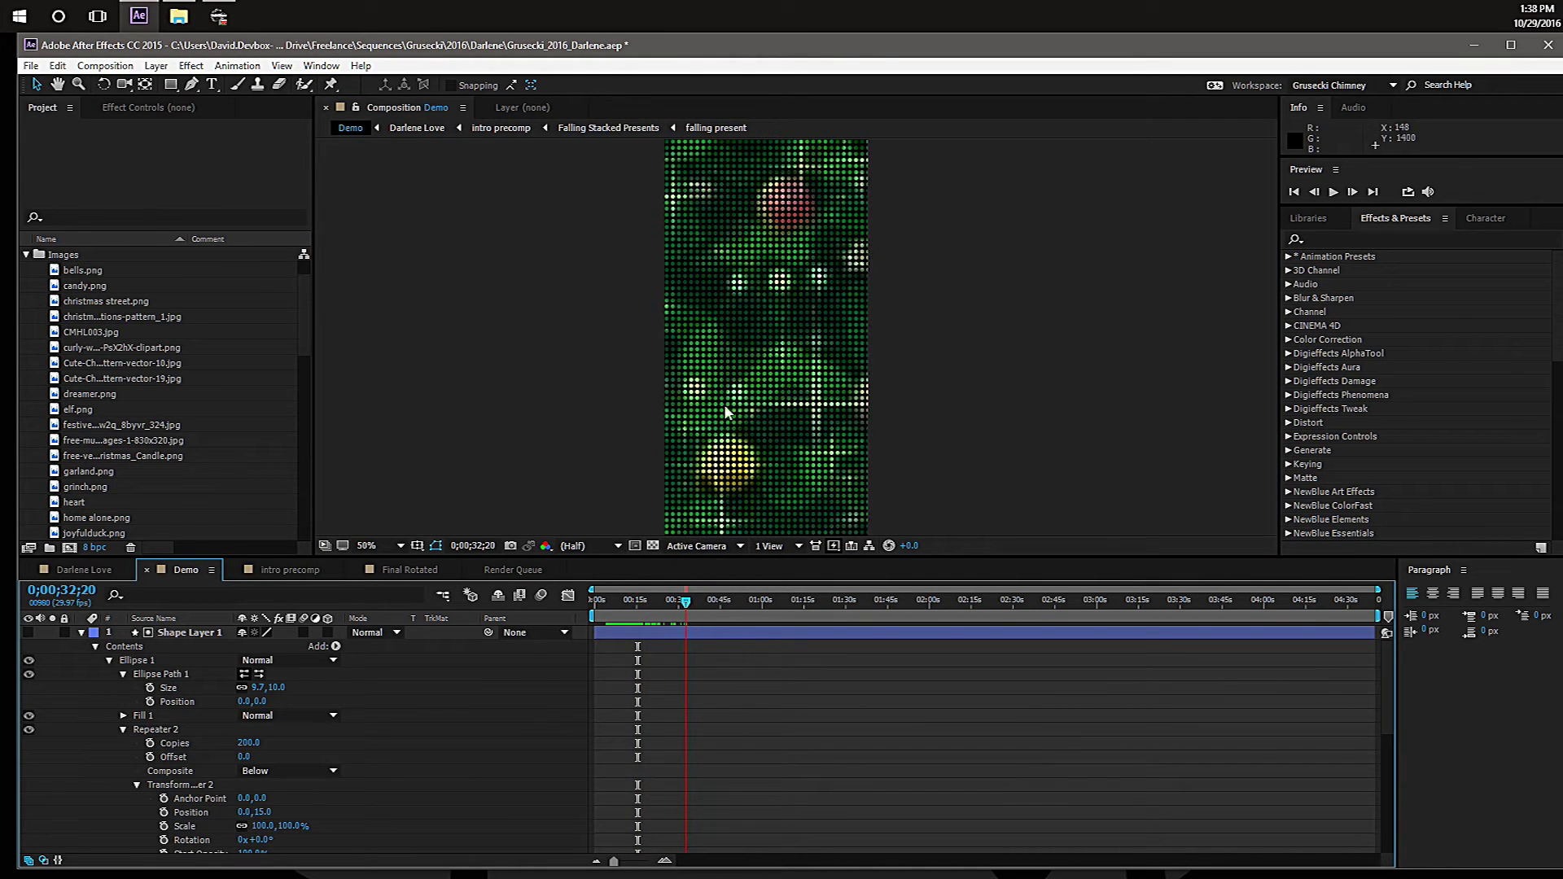
pyautogui.scroll(-4, 729, 355)
pyautogui.scroll(1, 729, 355)
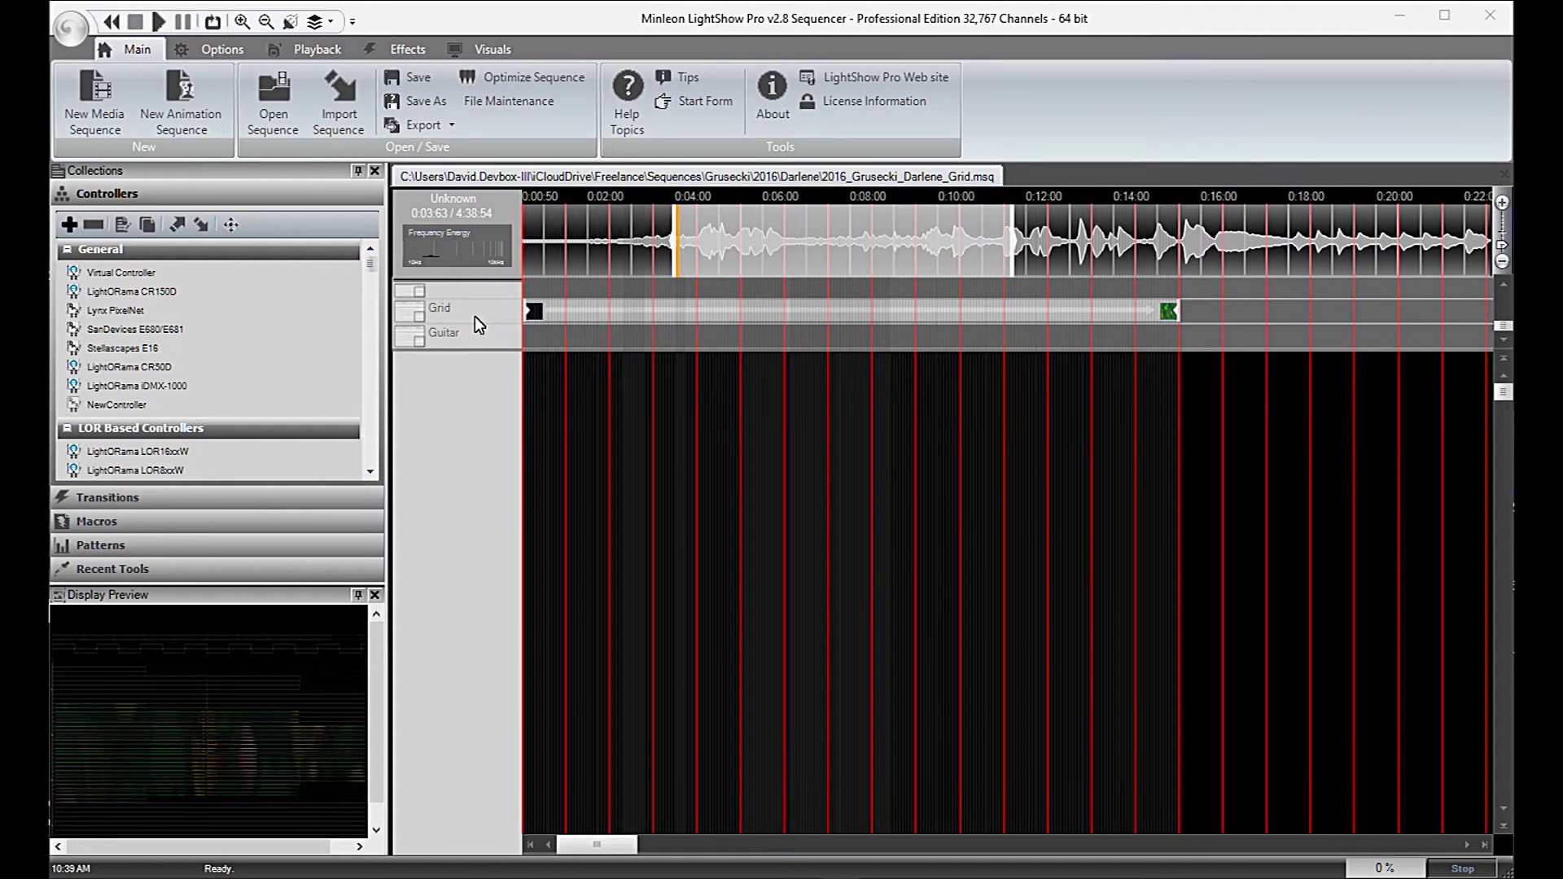
# Select the Grid layer to show its channels, review its video macro configuration, and close the configuration without changes.
pyautogui.click(457, 312)
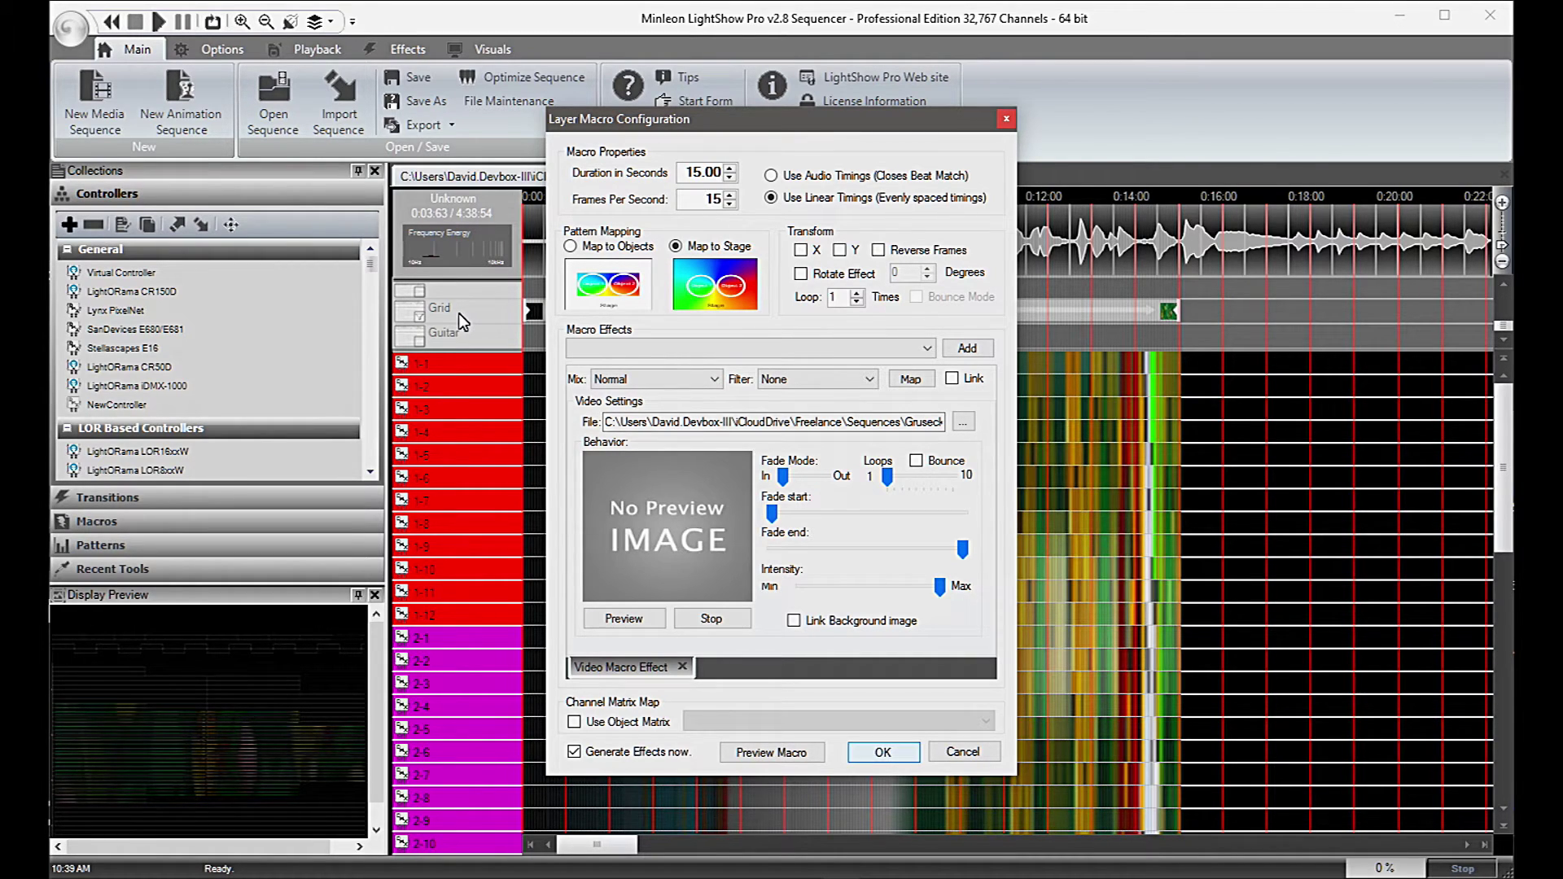
pyautogui.press('Escape')
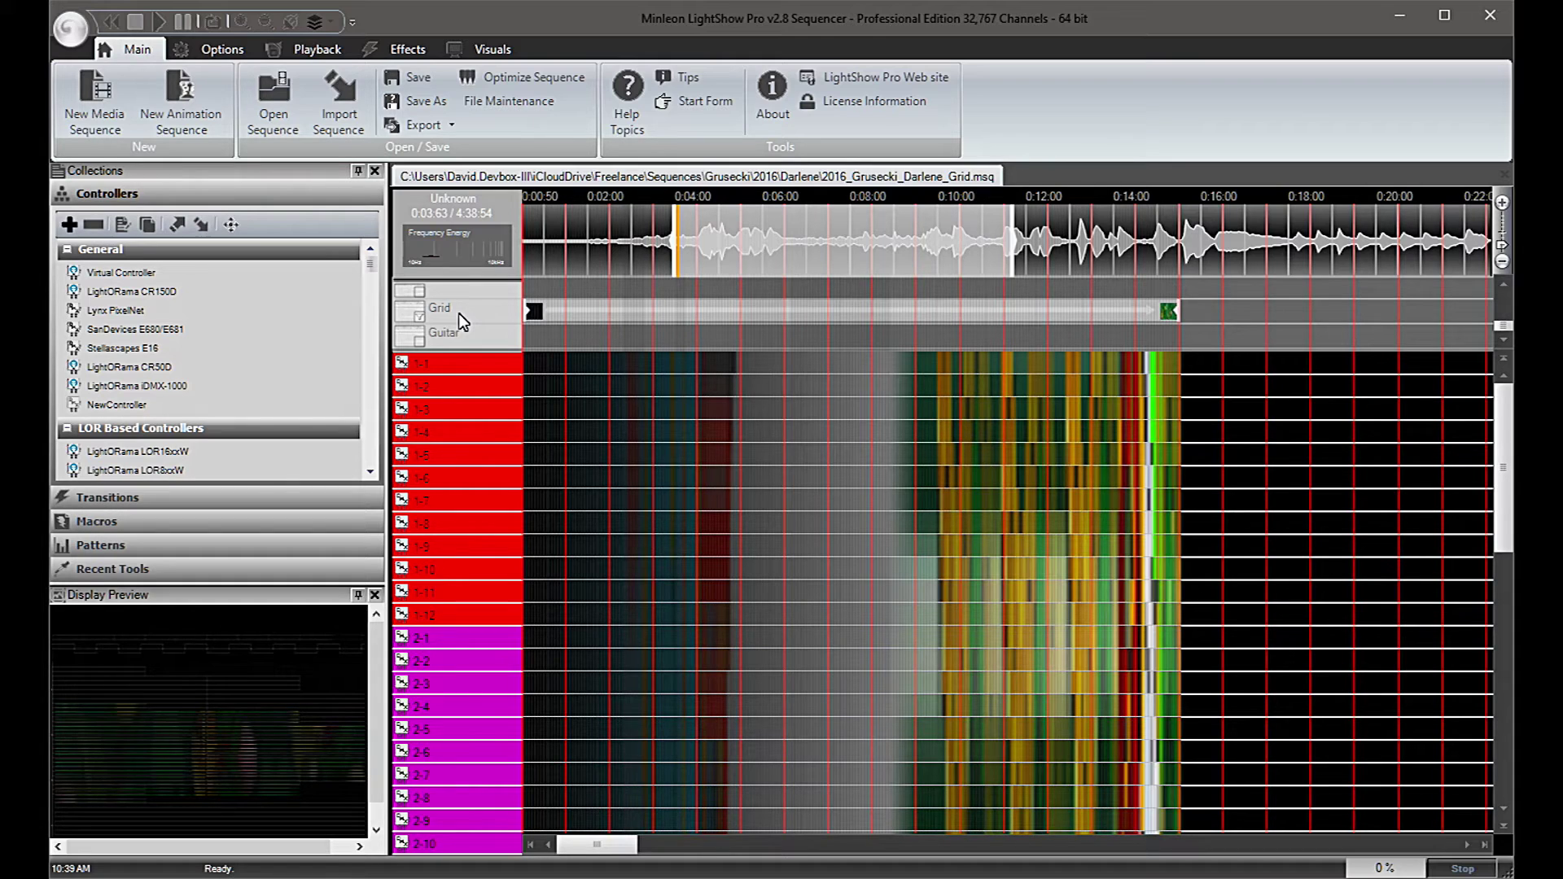
pyautogui.press('space')
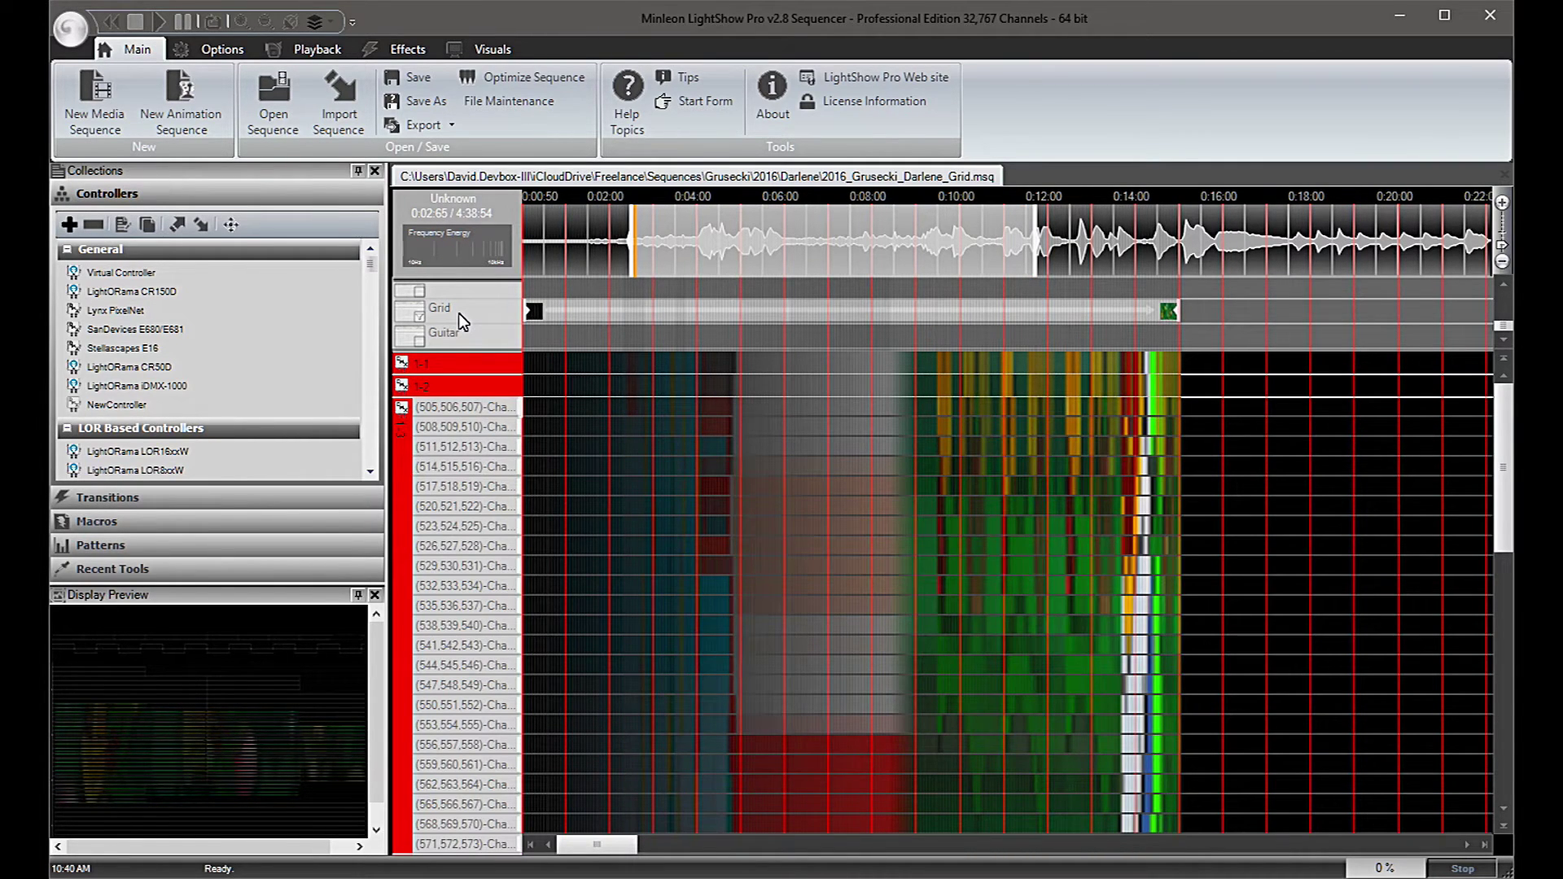
# Examine the Grid layer's generated channel effects between 0:07:00 and 0:12:00, and across the controller rows down to 5-3.
pyautogui.scroll(5, 458, 313)
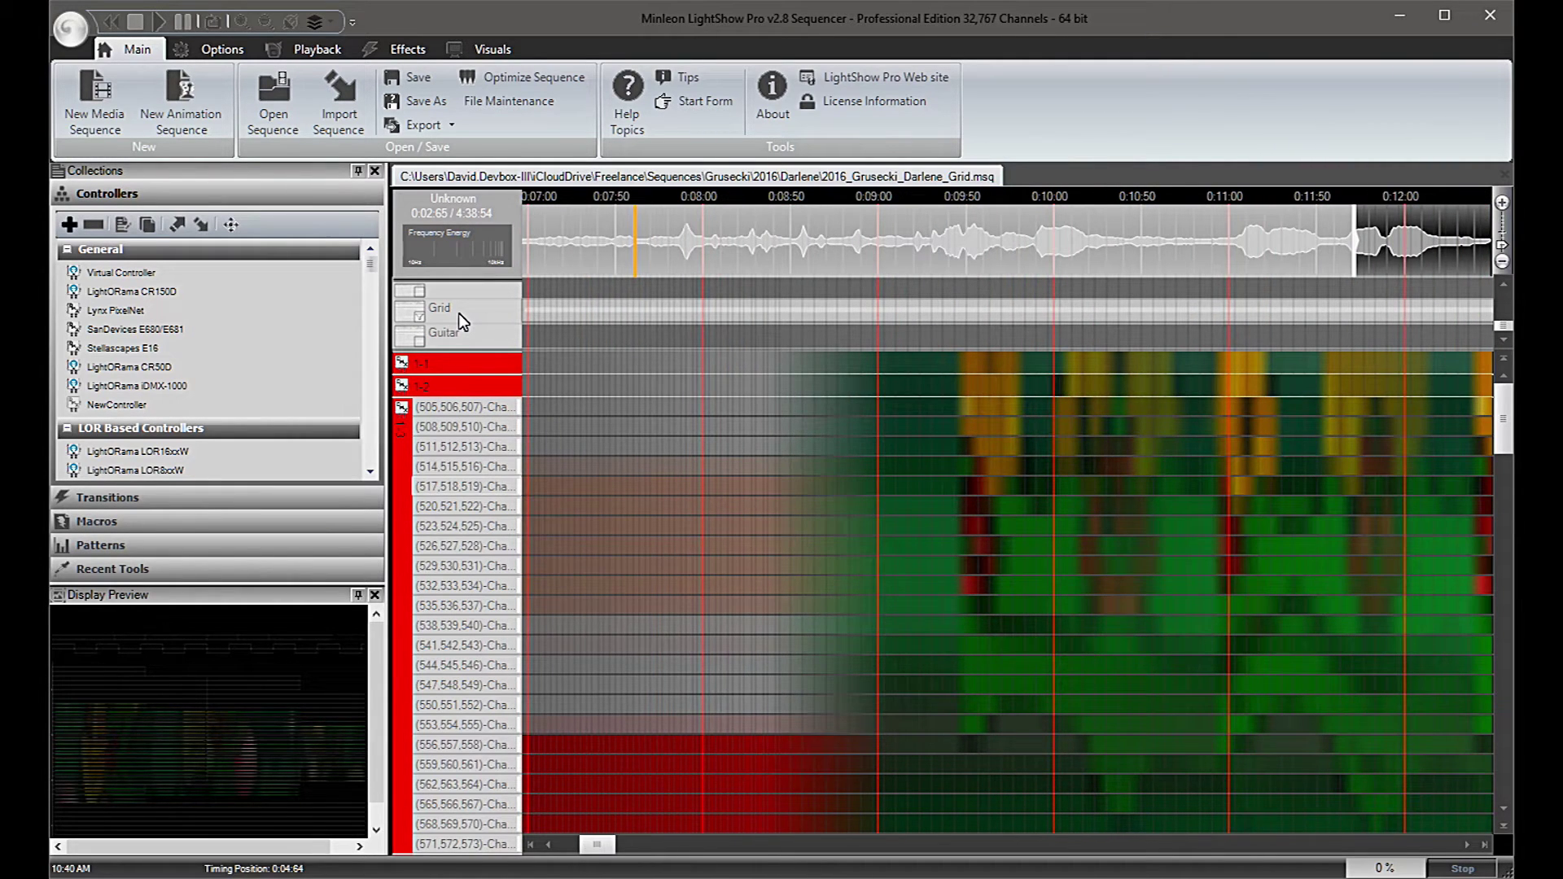
pyautogui.scroll(-2, 457, 312)
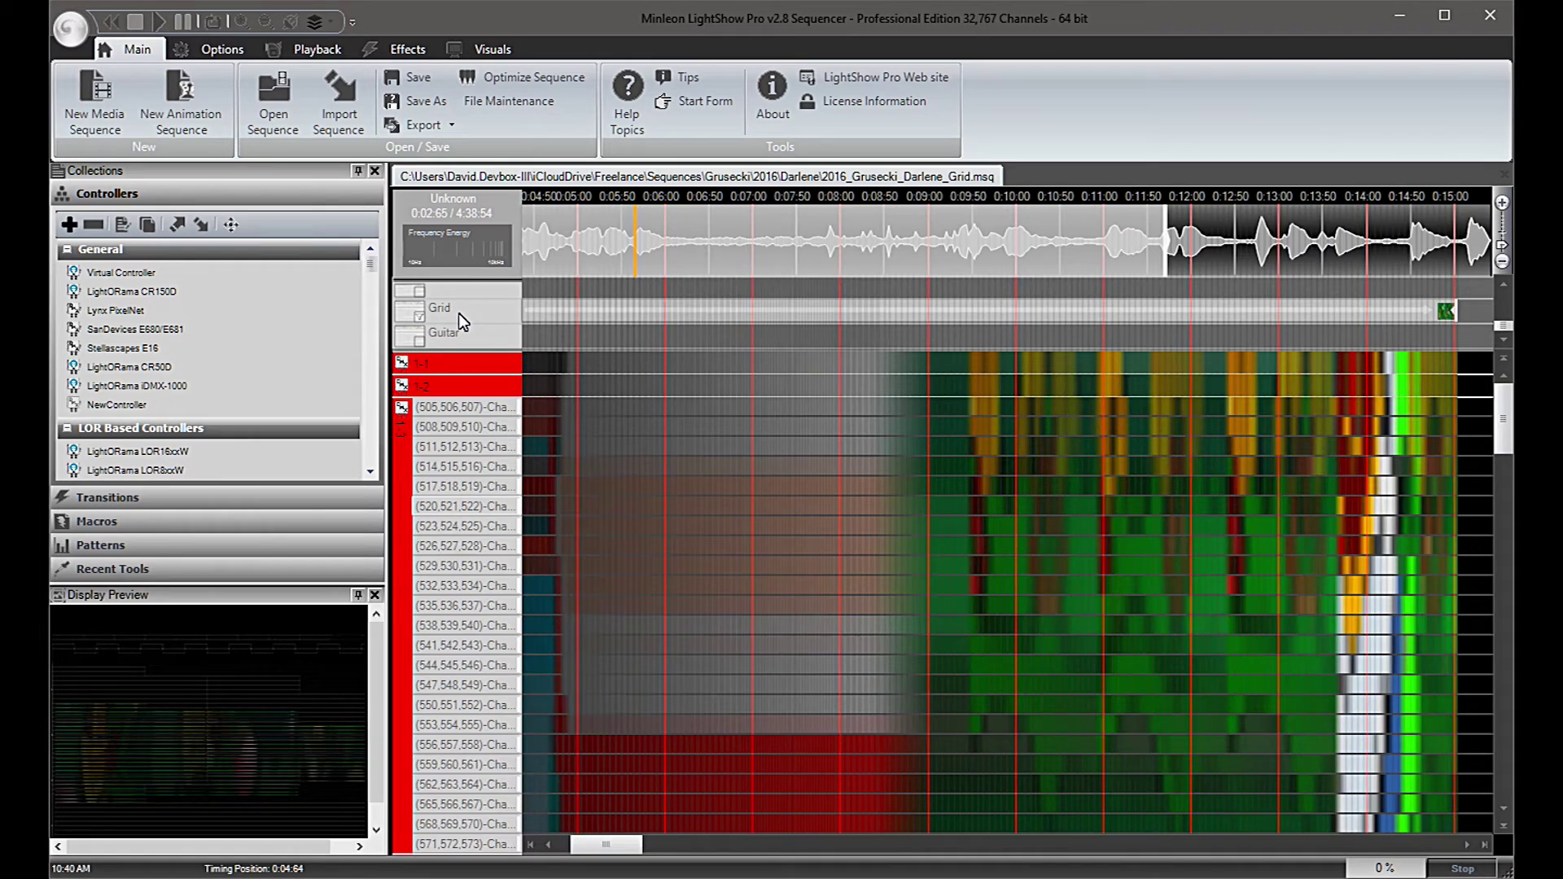
pyautogui.scroll(-3, 458, 313)
pyautogui.scroll(-5, 457, 313)
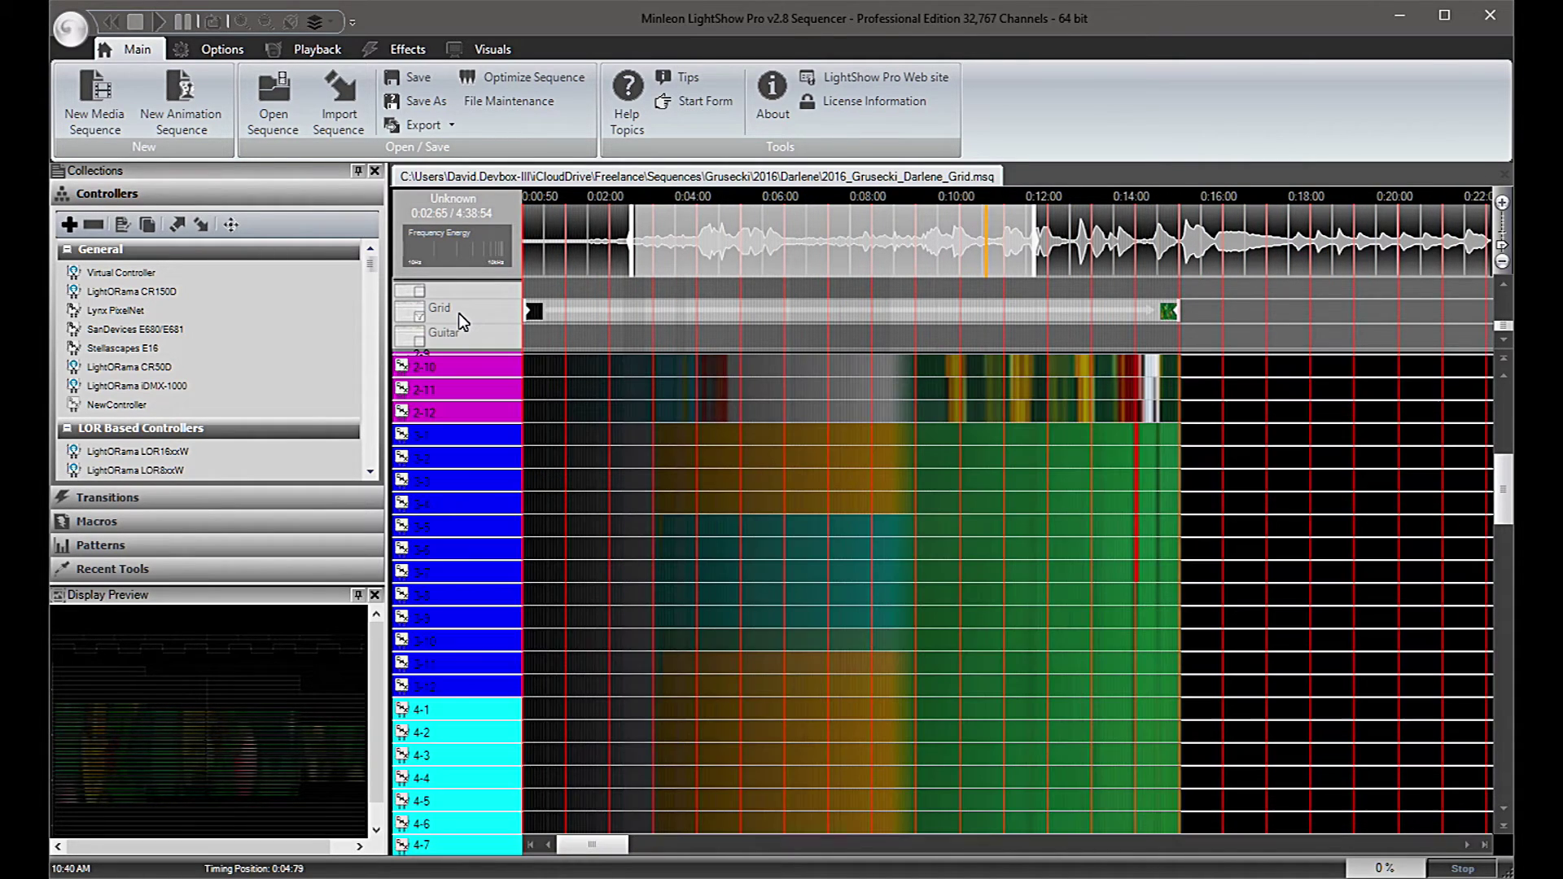
pyautogui.scroll(-3, 457, 312)
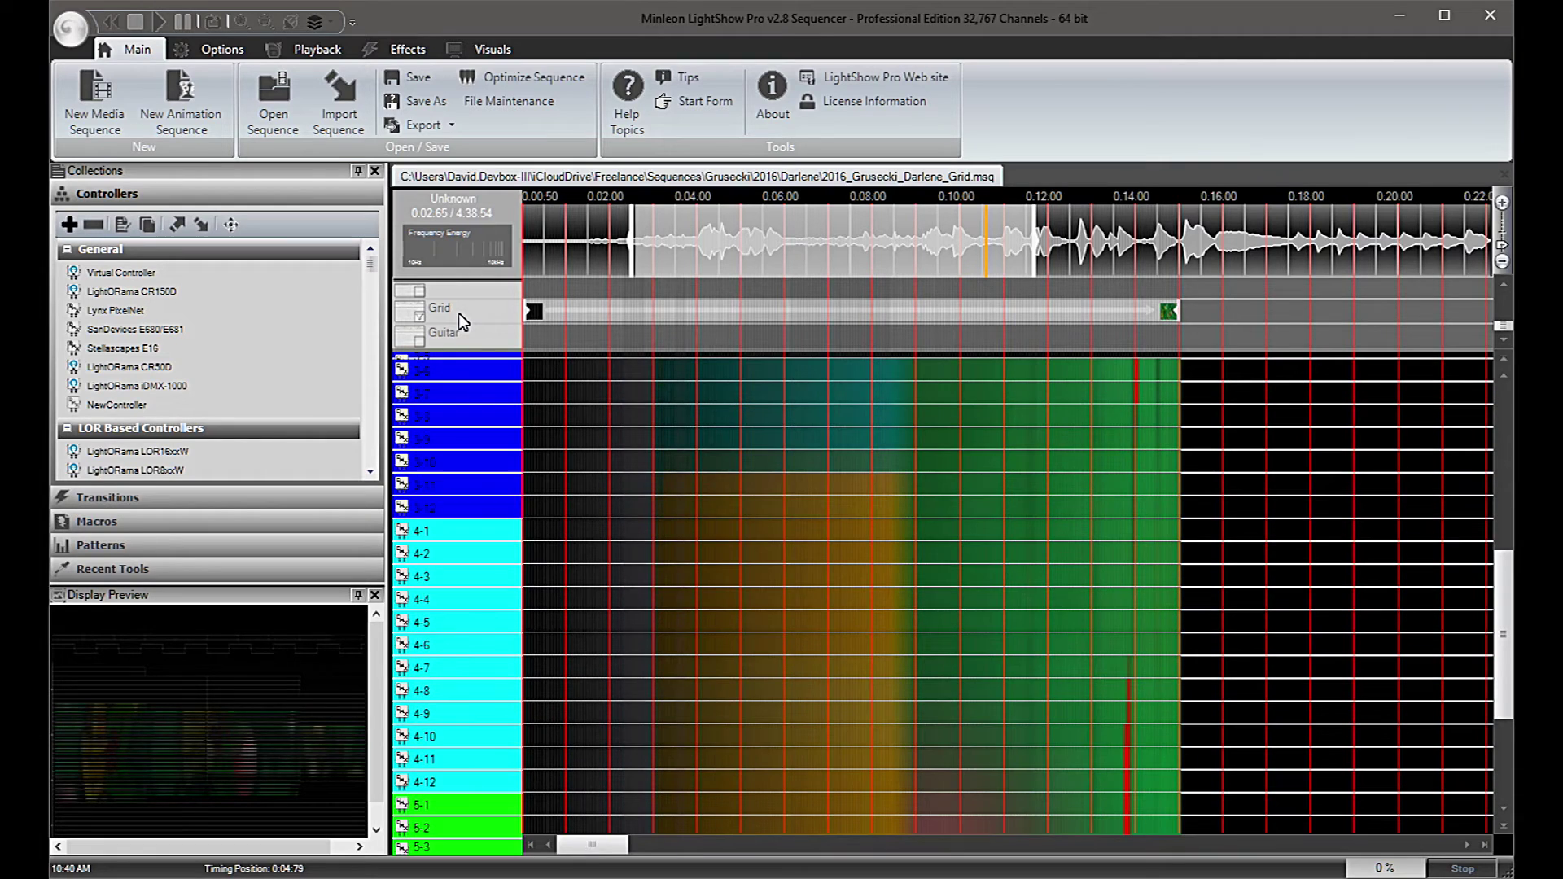
pyautogui.scroll(-3, 458, 313)
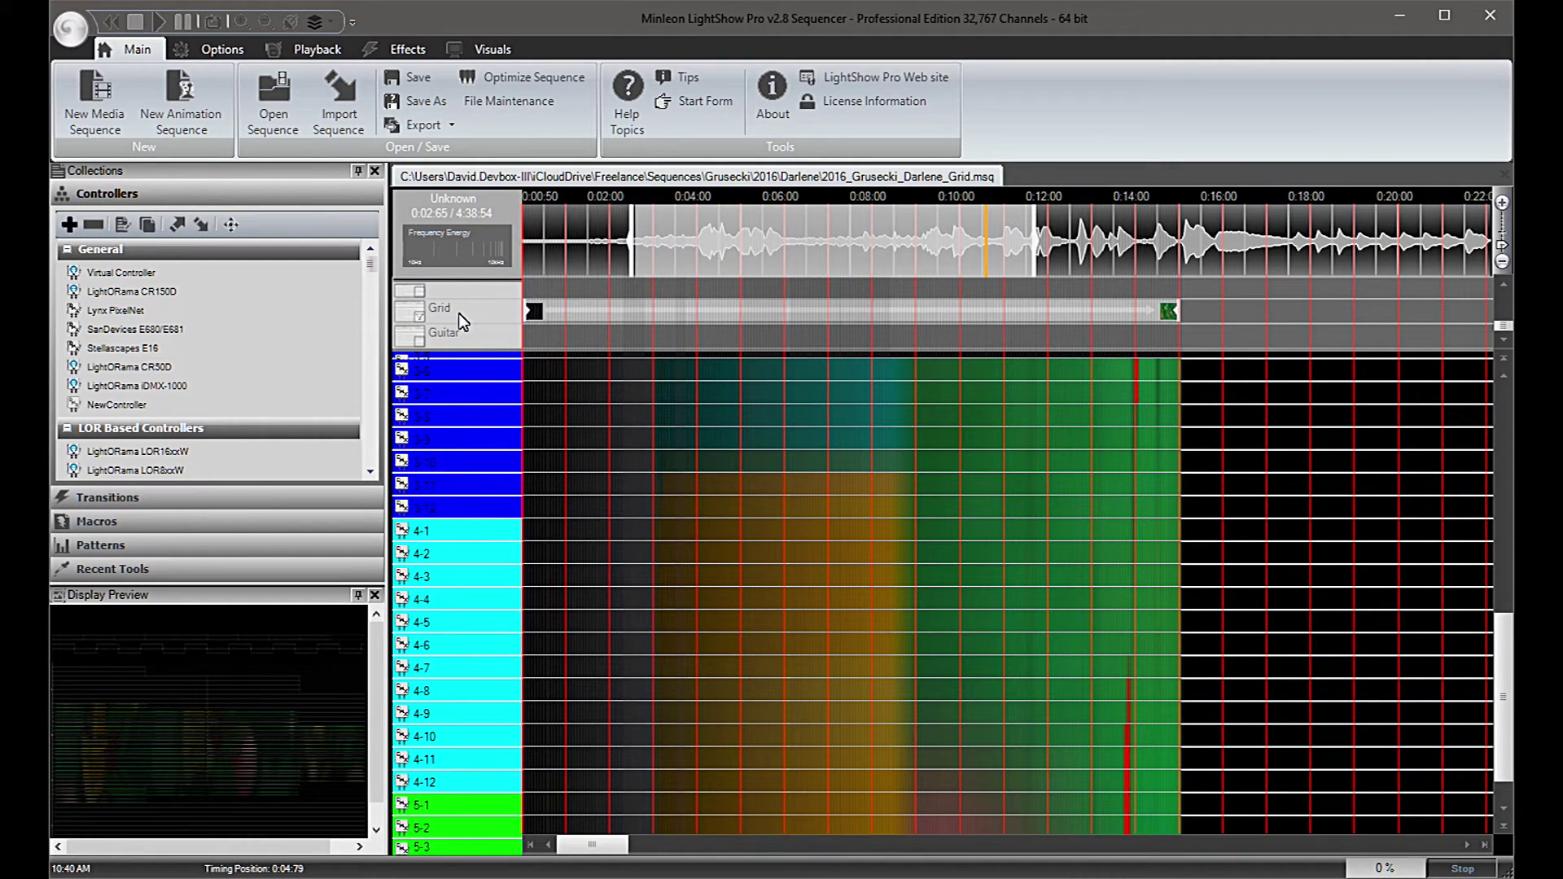